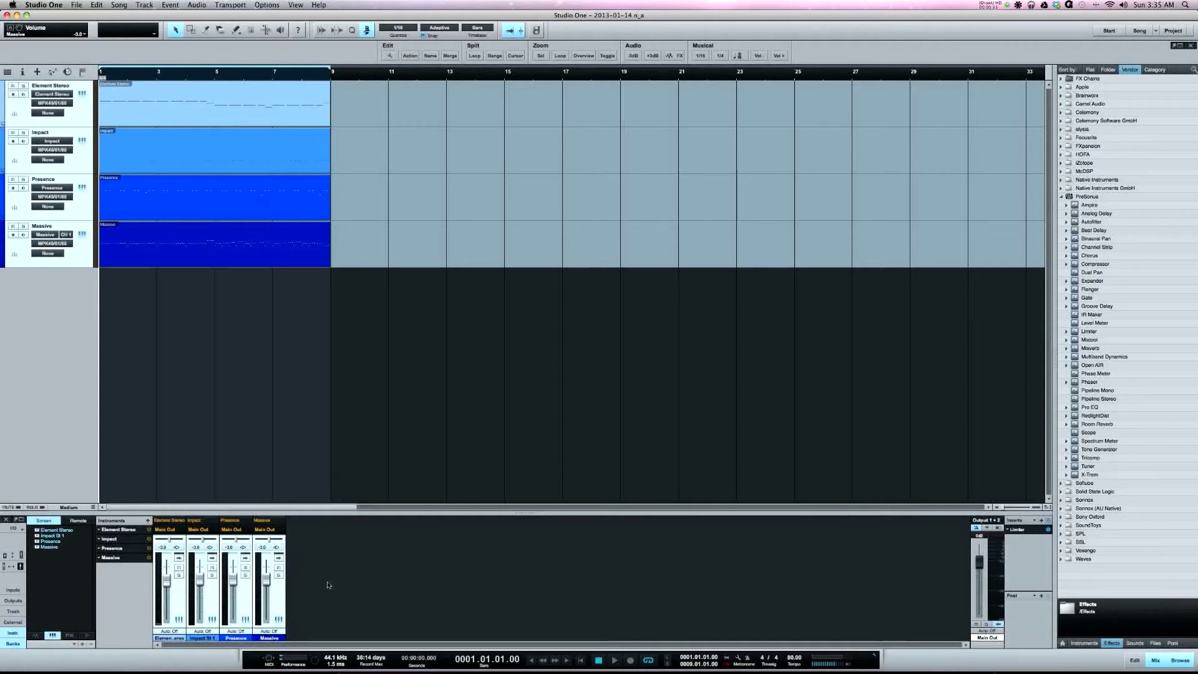
Step: Add Bus 1 for the selected Massive track
{"action": "left_click", "coordinate": [278, 596]}
{"action": "right_click", "coordinate": [278, 596]}
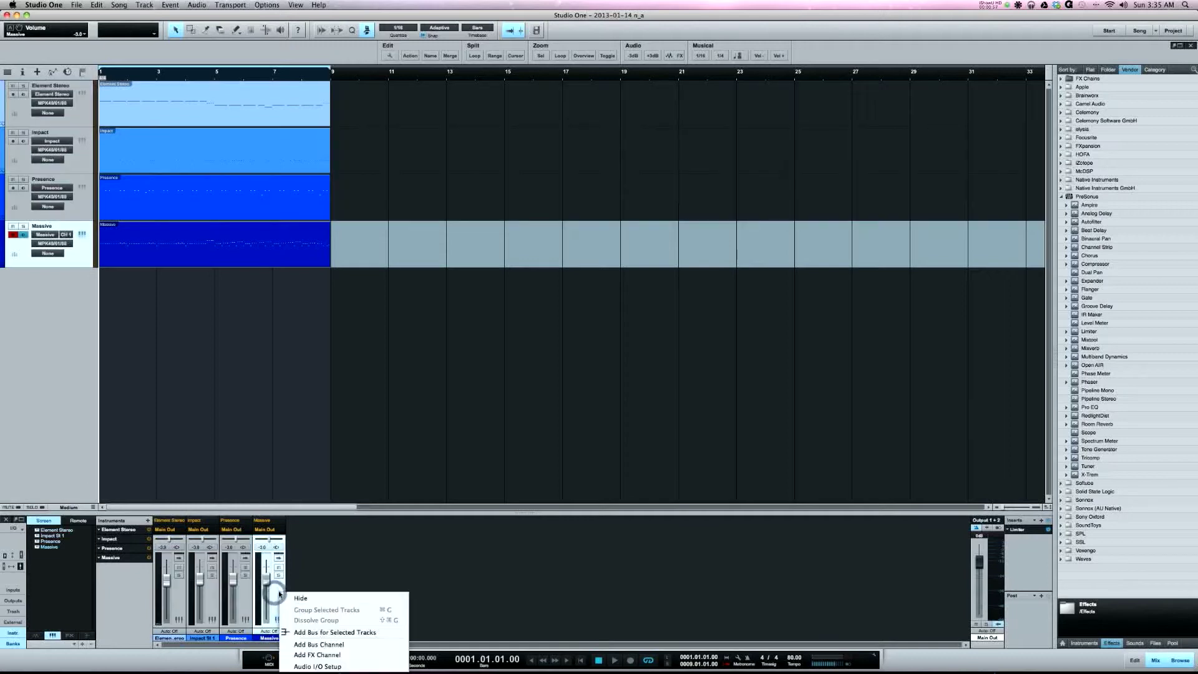
{"action": "left_click", "coordinate": [340, 645]}
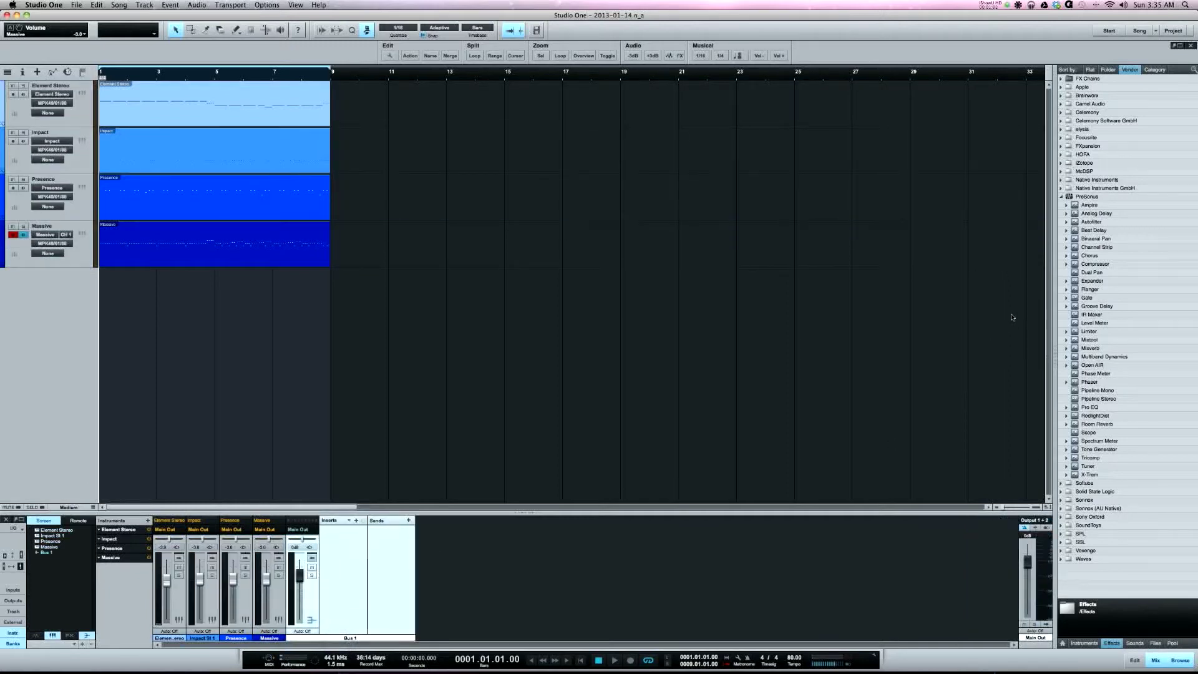
Step: Insert Binaural Pan on Bus 1 and set its width to Mono
{"action": "left_click", "coordinate": [1090, 241]}
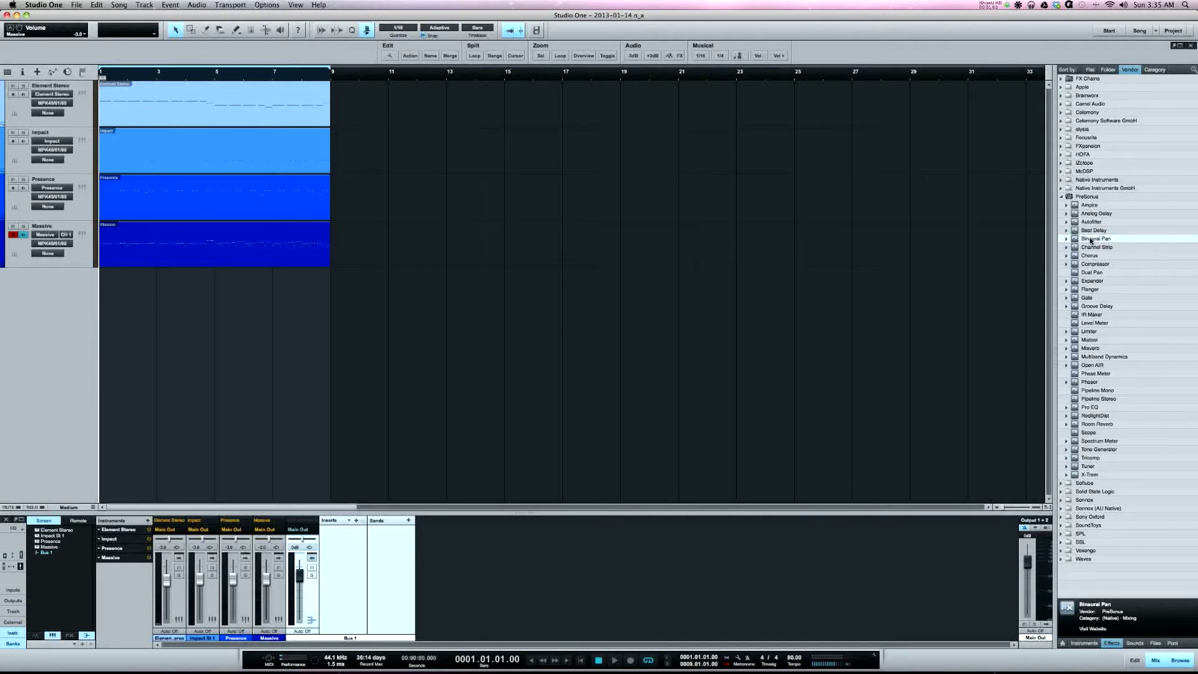
{"action": "left_click_drag", "start_coordinate": [1091, 241], "coordinate": [351, 549]}
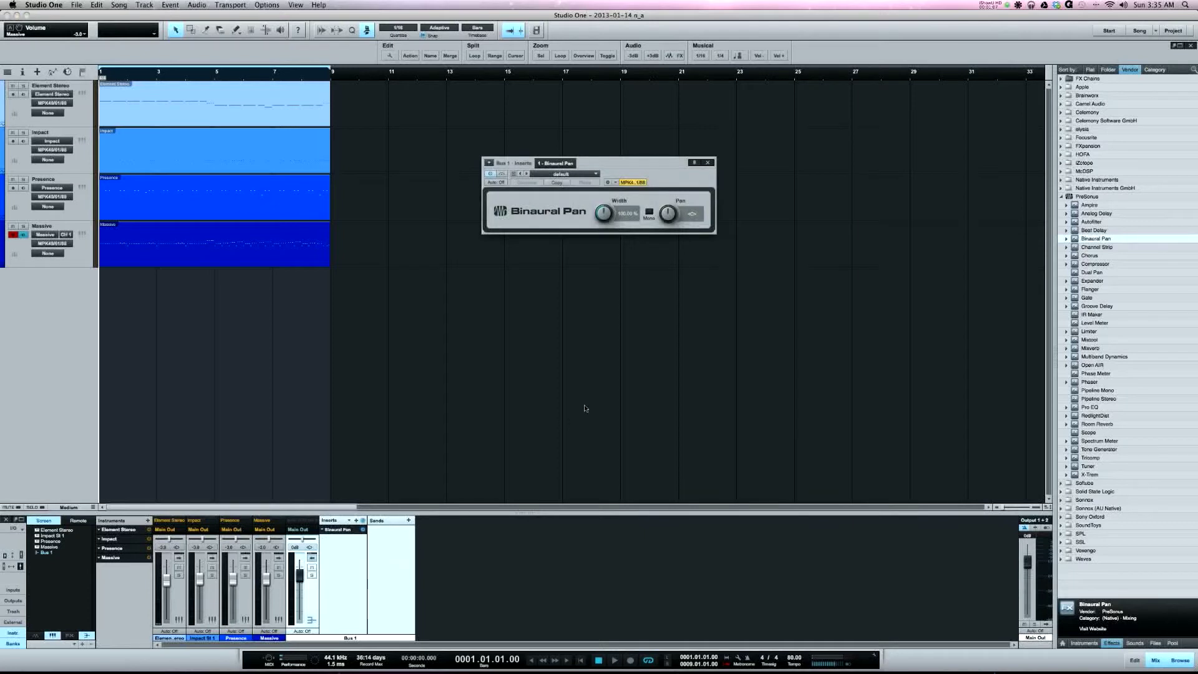
{"action": "left_click", "coordinate": [649, 213]}
{"action": "left_click_drag", "start_coordinate": [622, 169], "coordinate": [627, 199]}
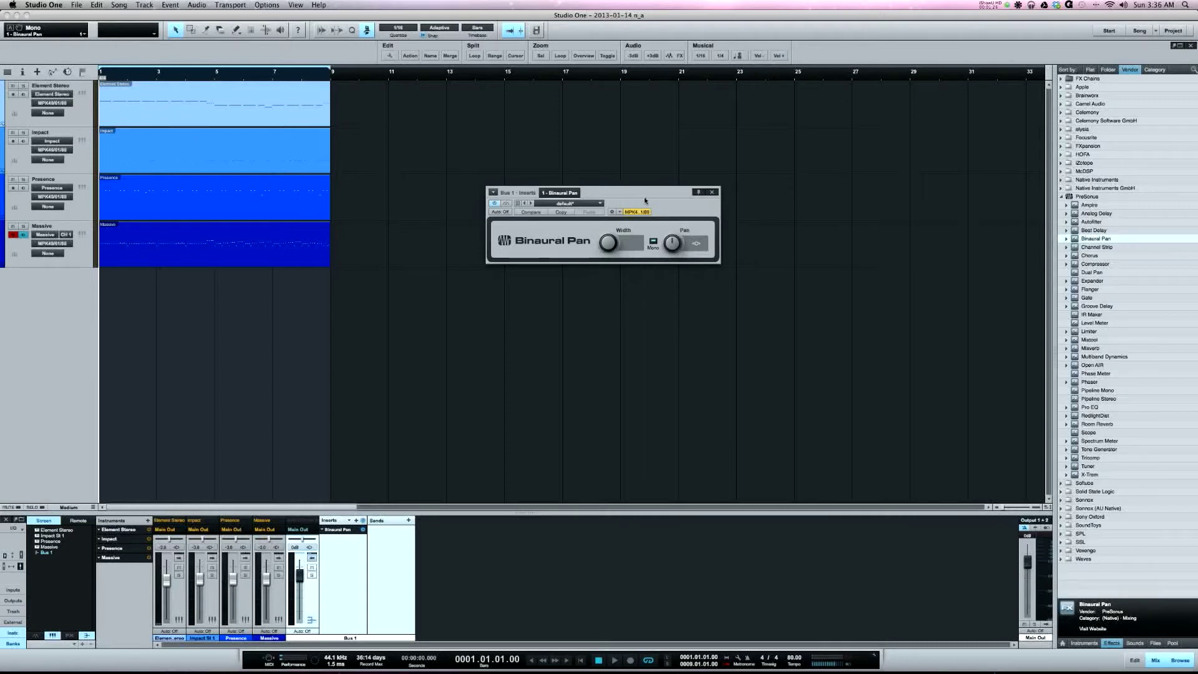
{"action": "left_click", "coordinate": [712, 192]}
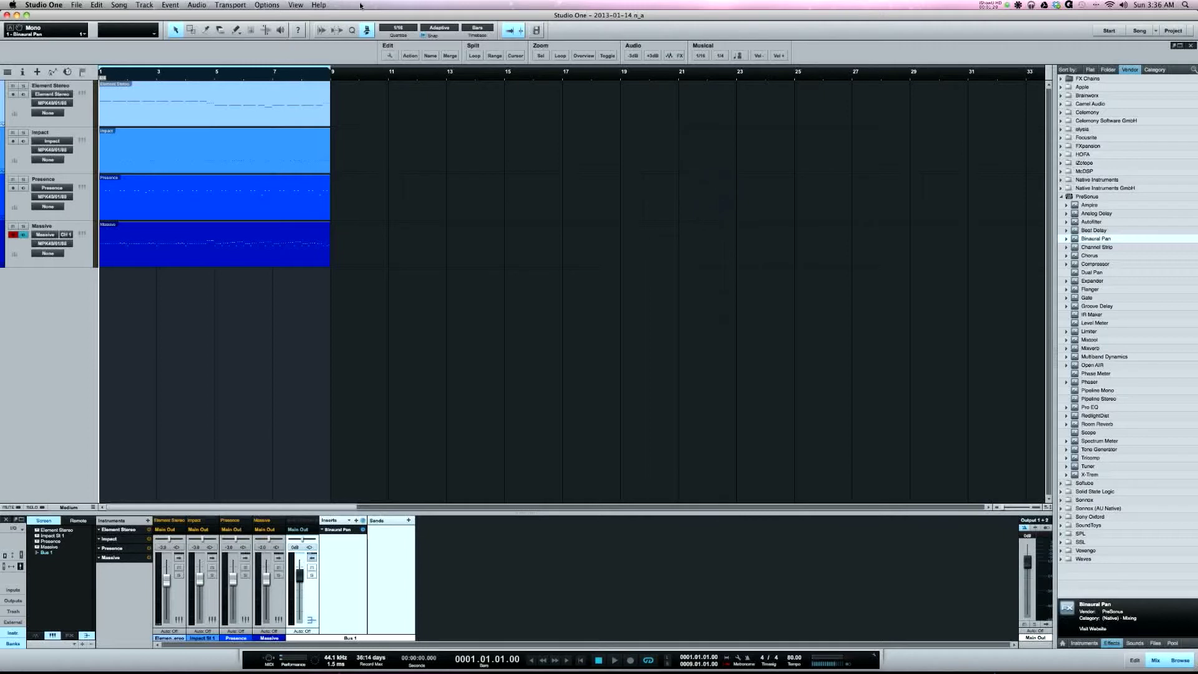
Step: Turn on Return to Start on Stop in the Options menu and play and stop the song
{"action": "left_click", "coordinate": [277, 5]}
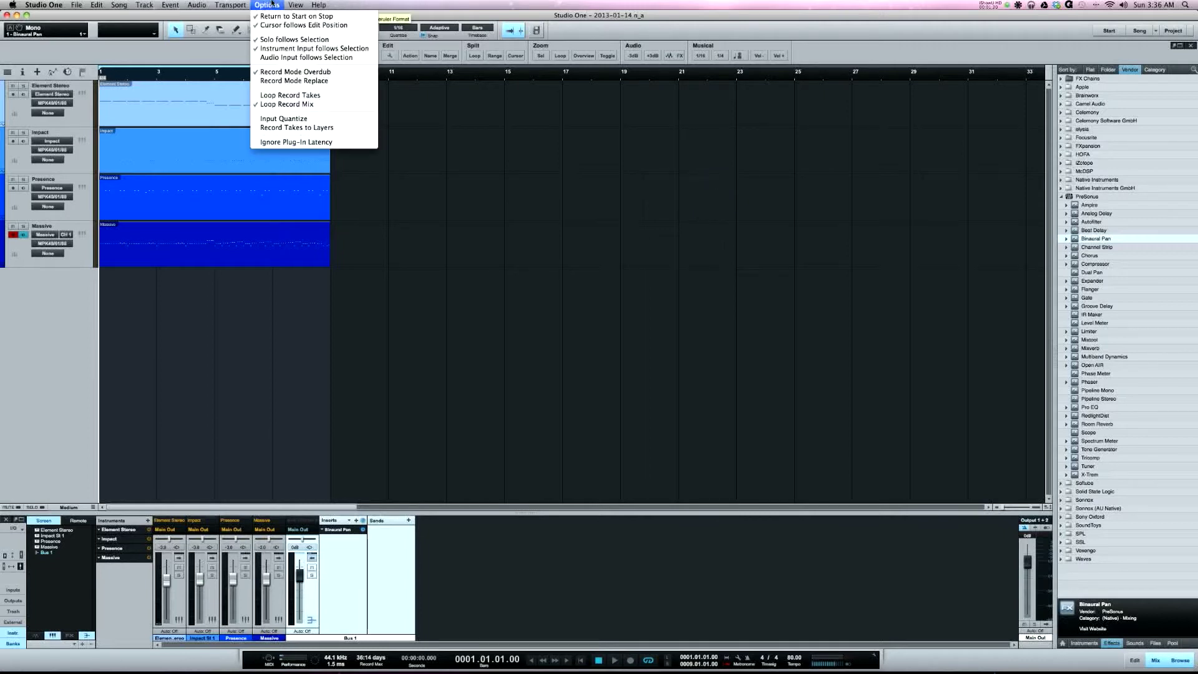
{"action": "left_click", "coordinate": [327, 17]}
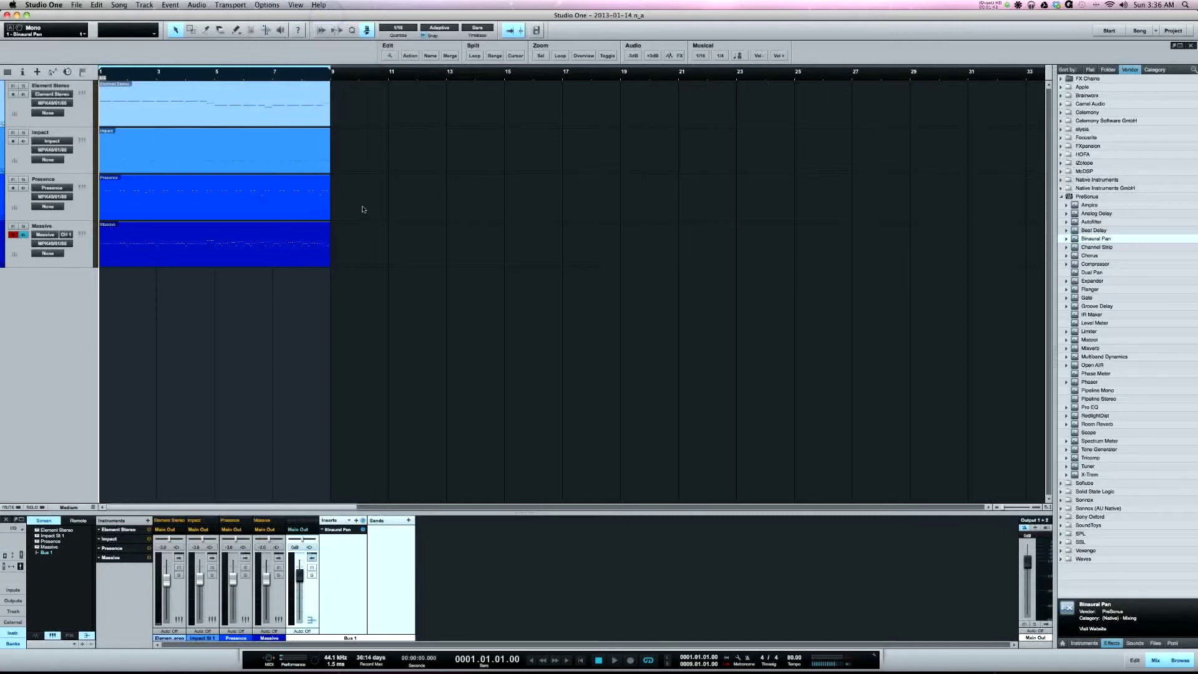
{"action": "left_click", "coordinate": [281, 5]}
{"action": "left_click", "coordinate": [281, 5]}
{"action": "key", "text": "space"}
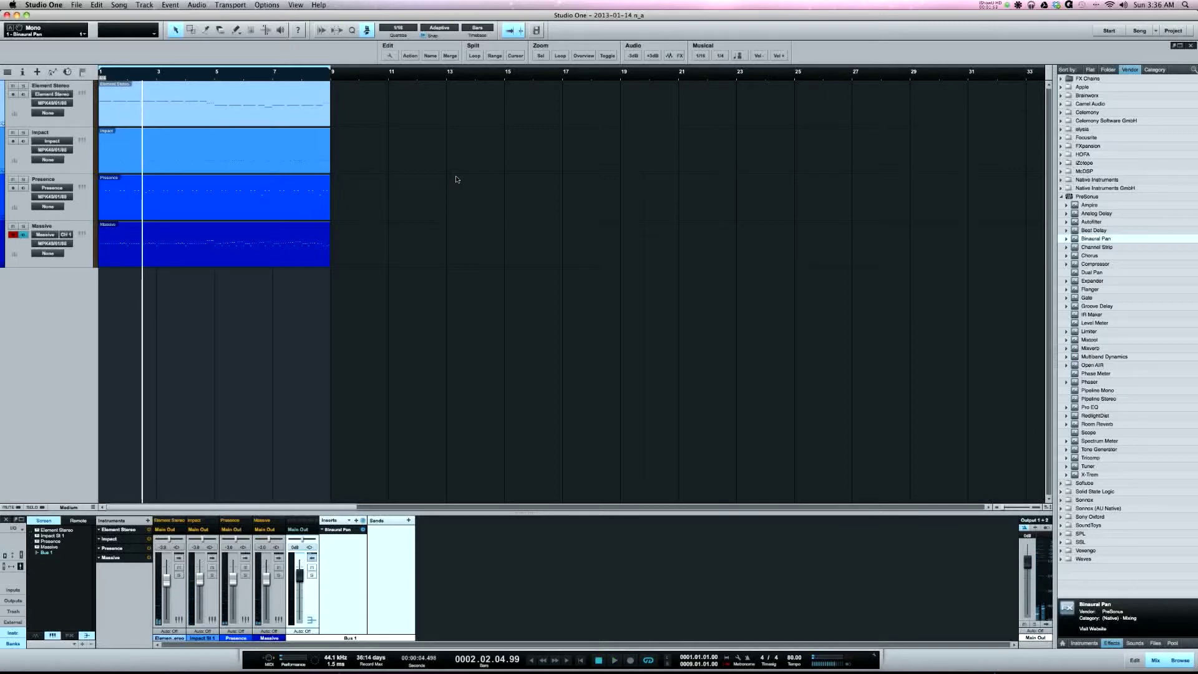
{"action": "key", "text": "space"}
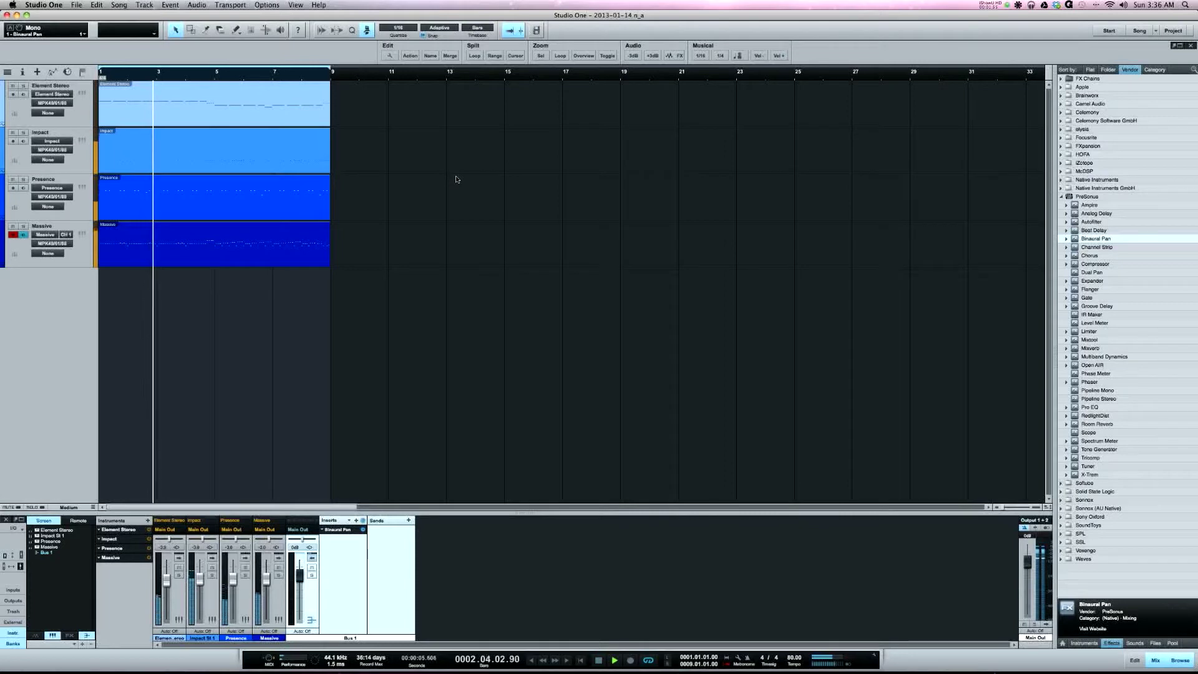
{"action": "key", "text": "space"}
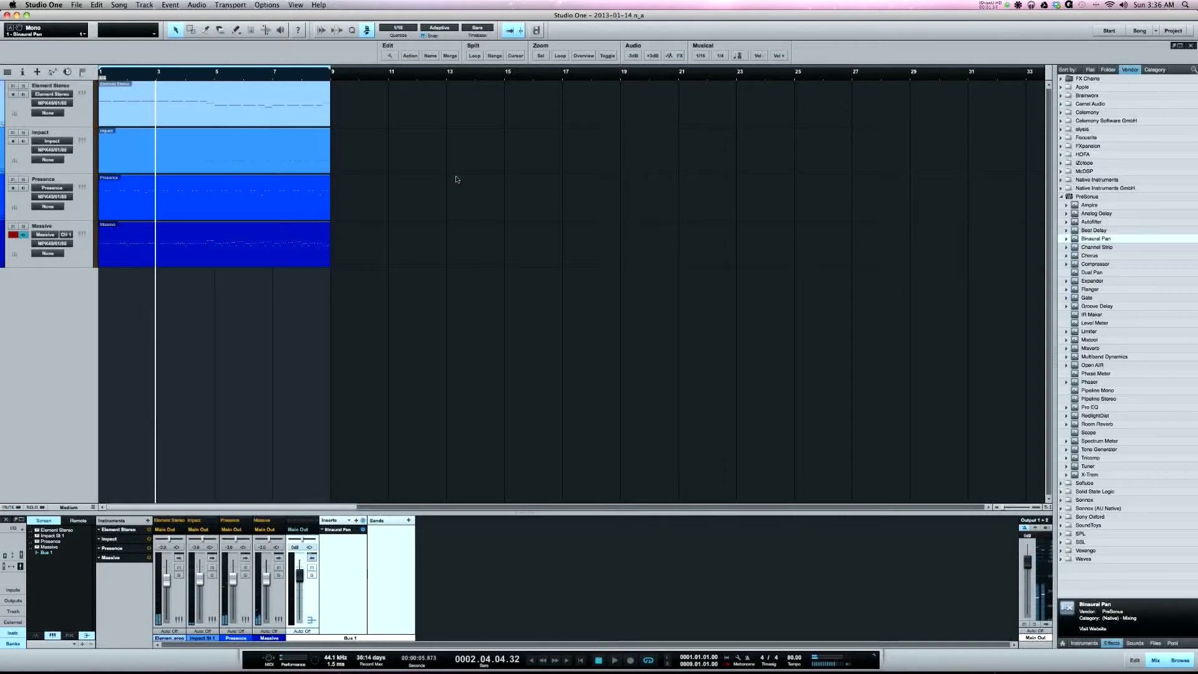
Step: Re-toggle Return to Start on Stop and confirm stopping jumps back to the start position
{"action": "left_click", "coordinate": [265, 5]}
{"action": "left_click", "coordinate": [275, 13]}
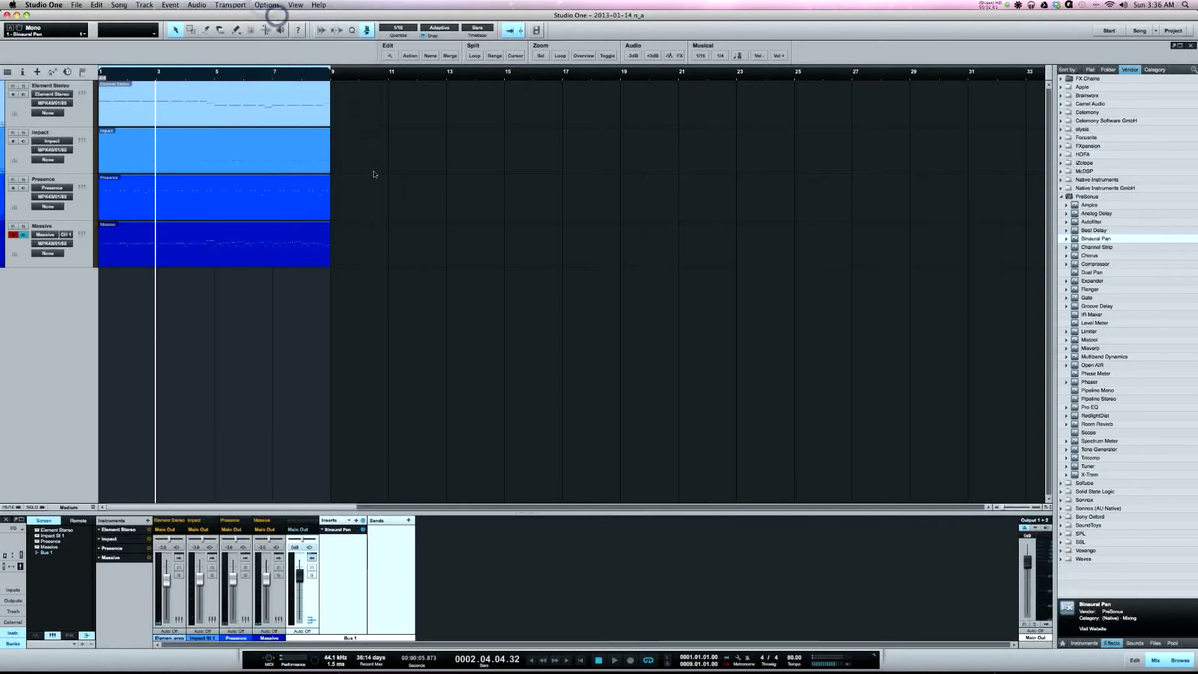
{"action": "key", "text": "space"}
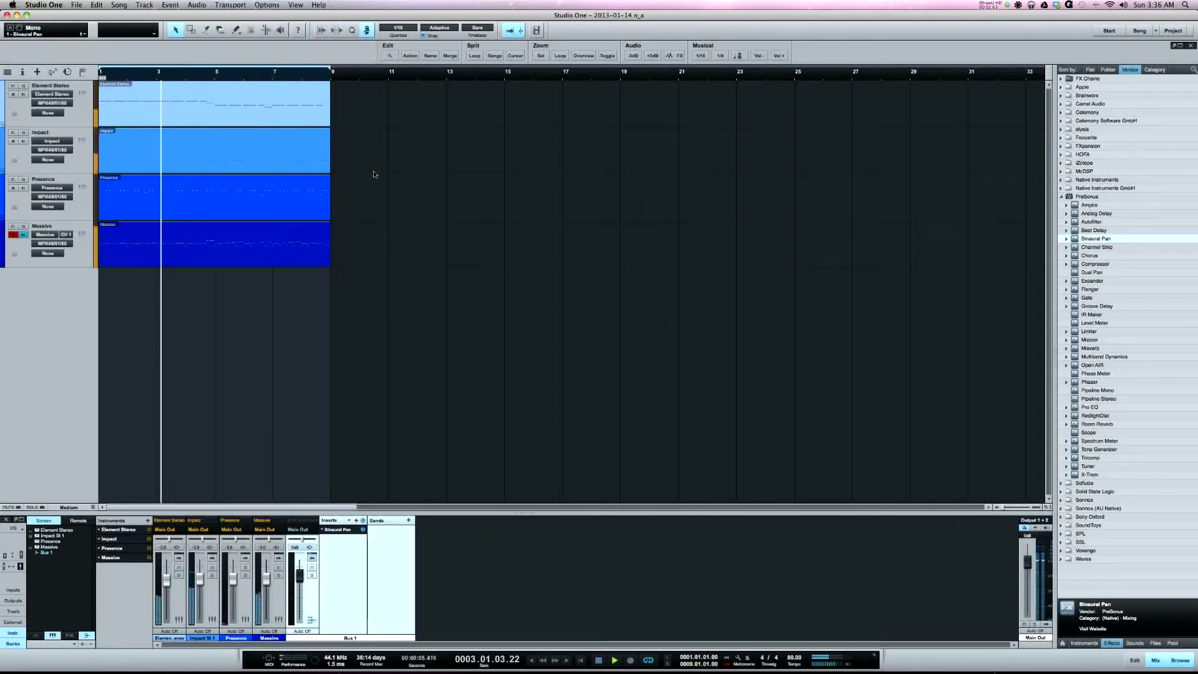
{"action": "key", "text": "space"}
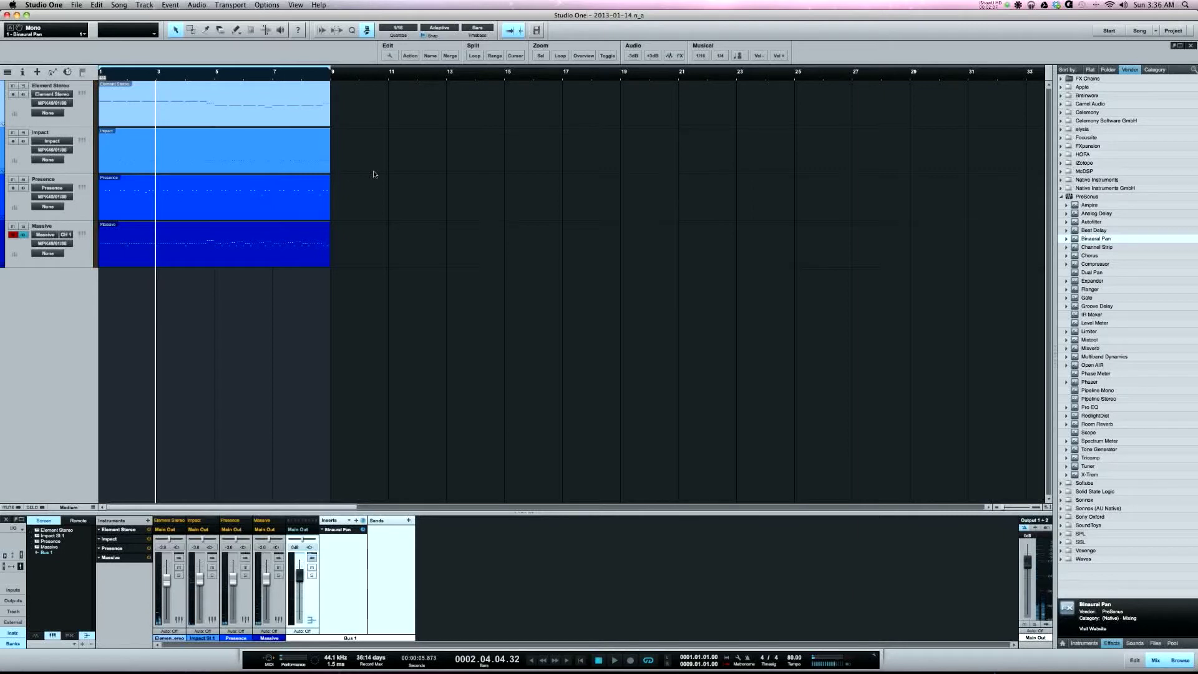
{"action": "left_click", "coordinate": [266, 5]}
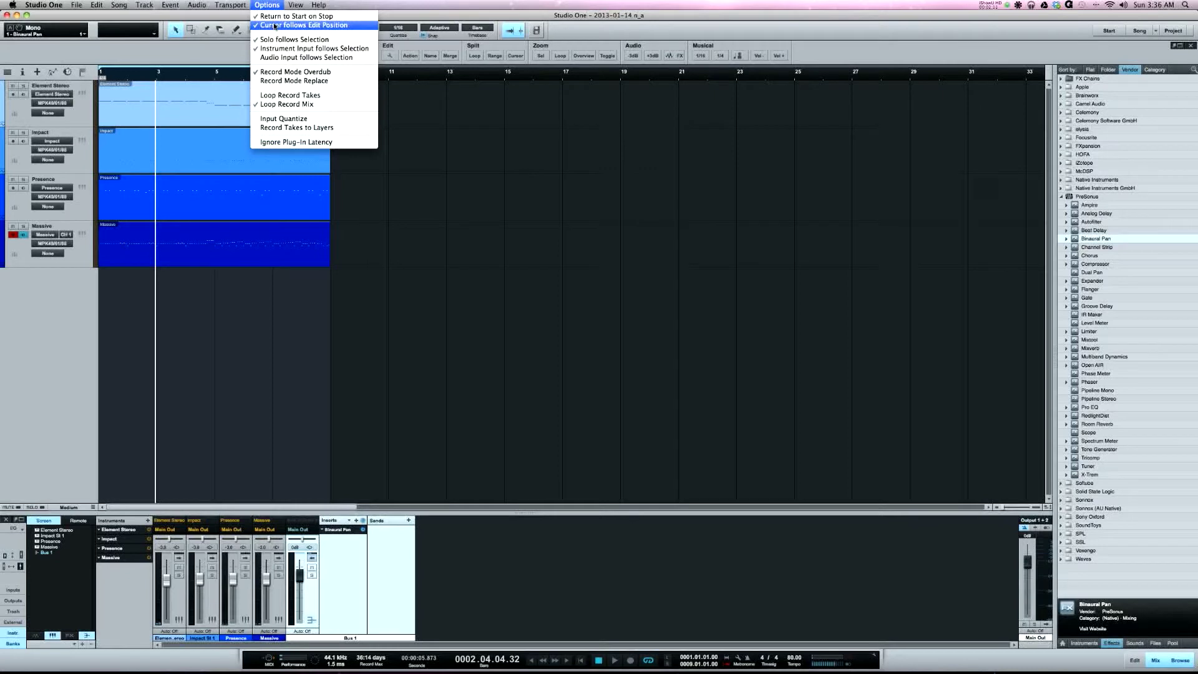
Step: Set the song position at bar 17 and select the bar 17–23 range on the Massive track
{"action": "left_click", "coordinate": [472, 233]}
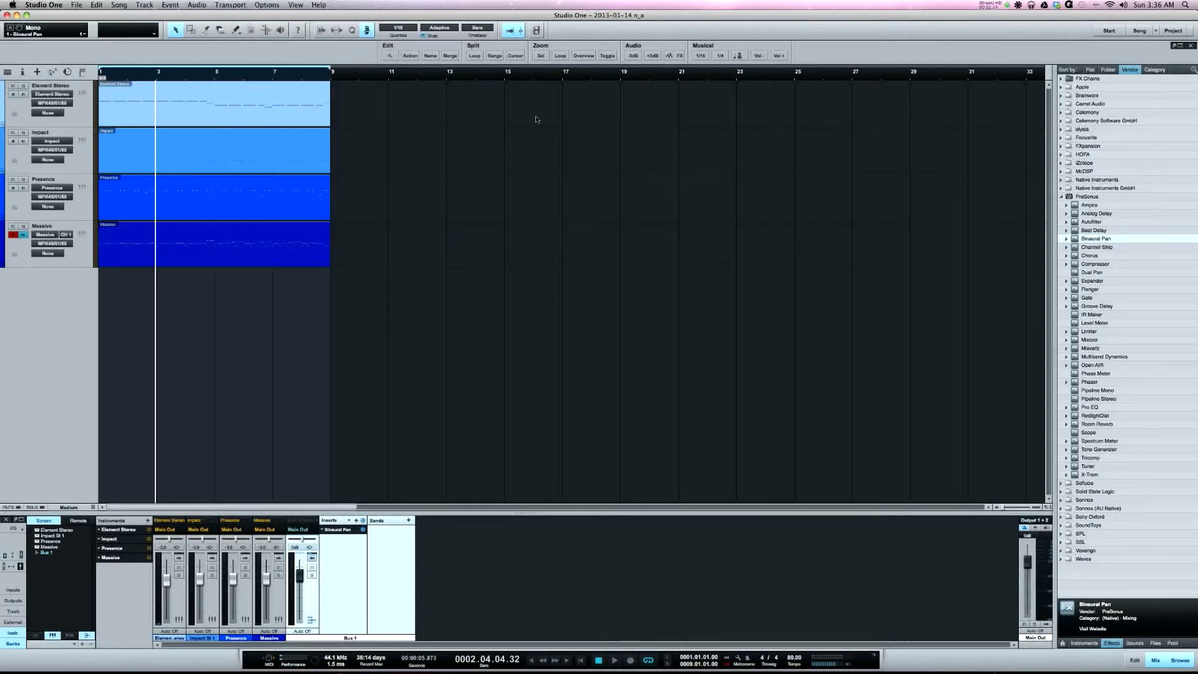
{"action": "left_click", "coordinate": [563, 80]}
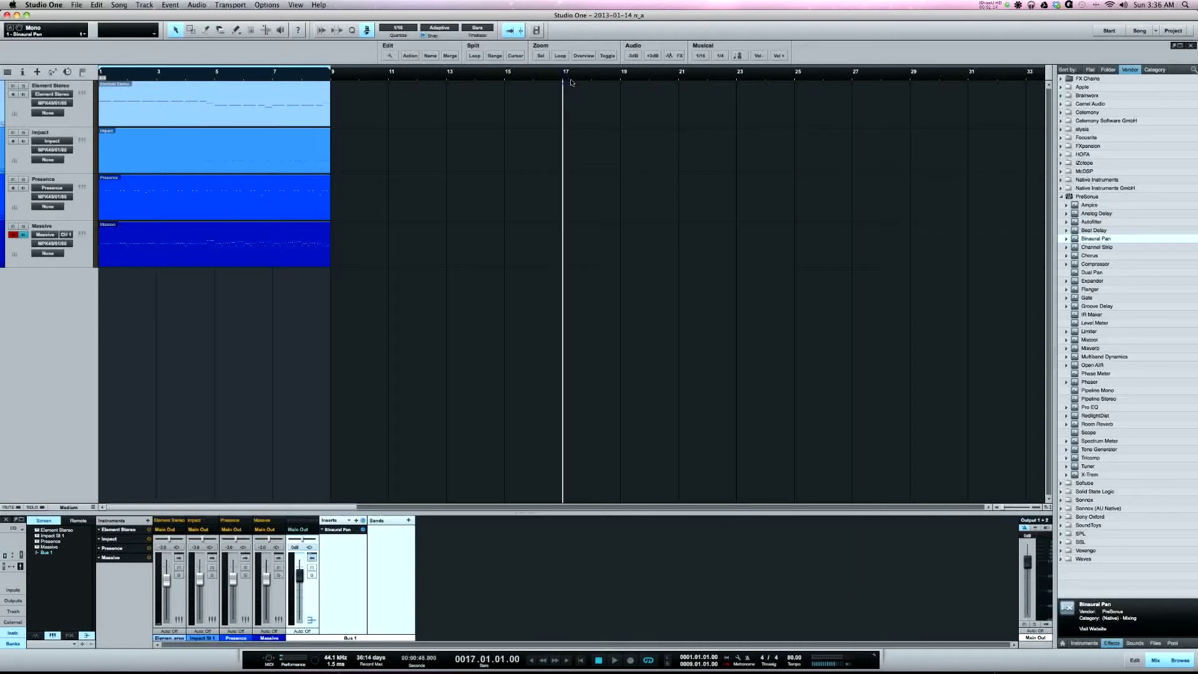
{"action": "left_click", "coordinate": [621, 77]}
{"action": "left_click", "coordinate": [679, 77]}
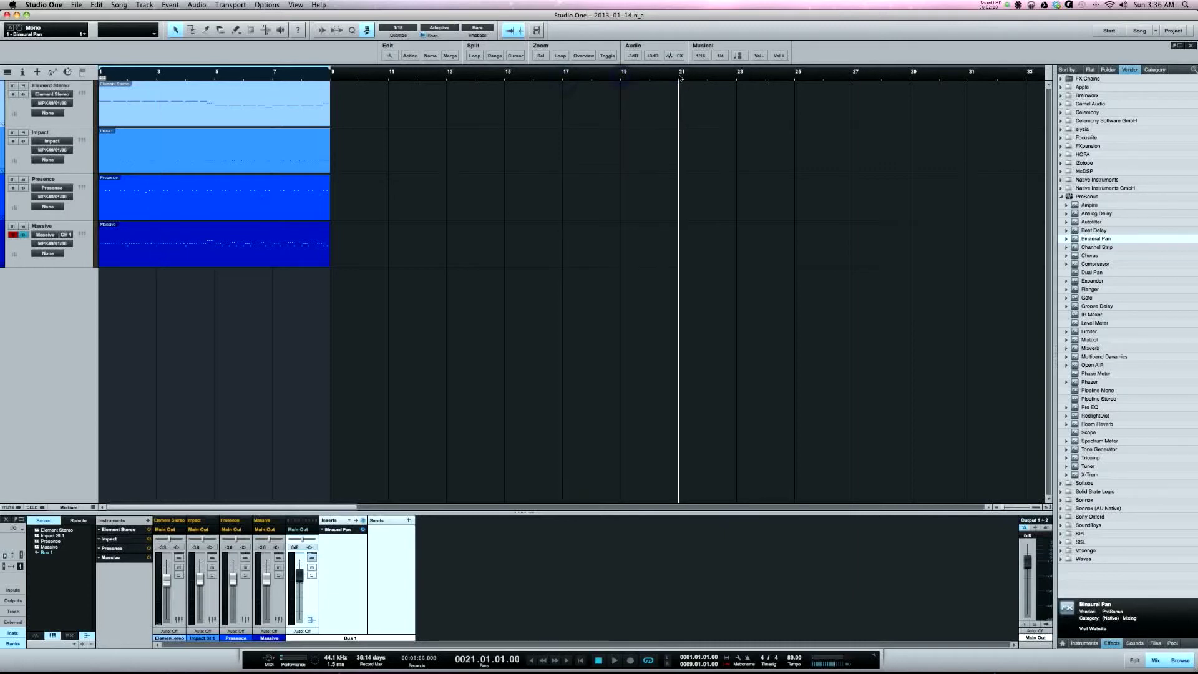
{"action": "left_click", "coordinate": [737, 77]}
{"action": "left_click", "coordinate": [795, 77]}
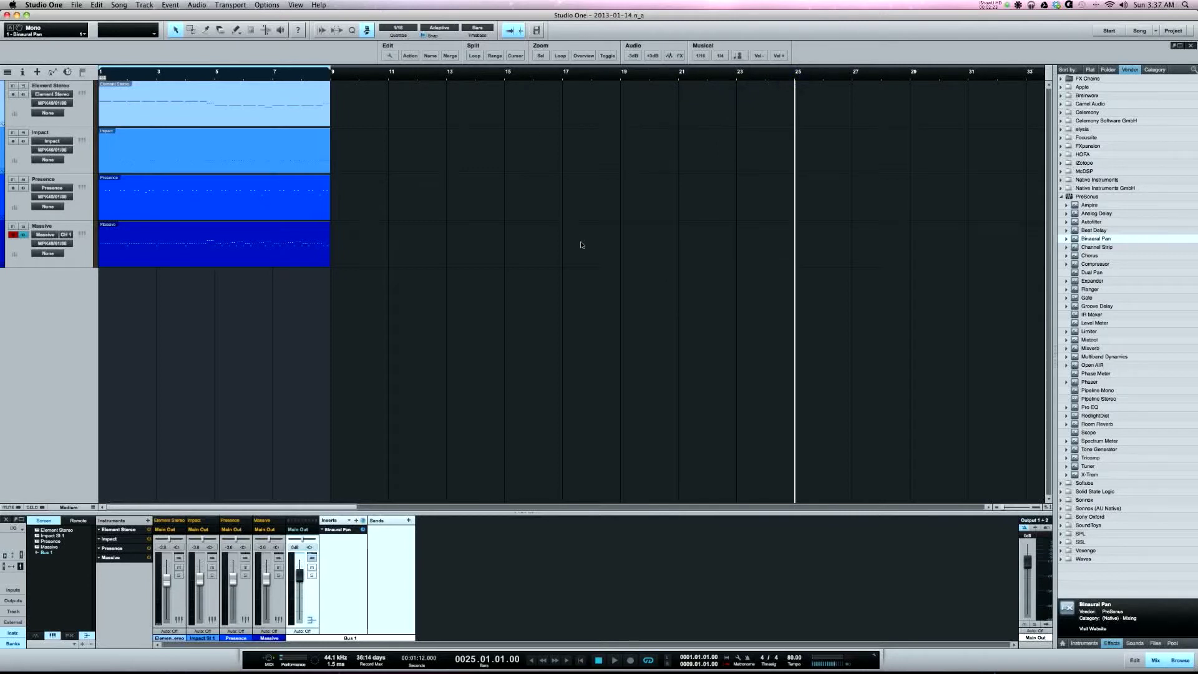
{"action": "left_click_drag", "start_coordinate": [563, 245], "coordinate": [732, 253]}
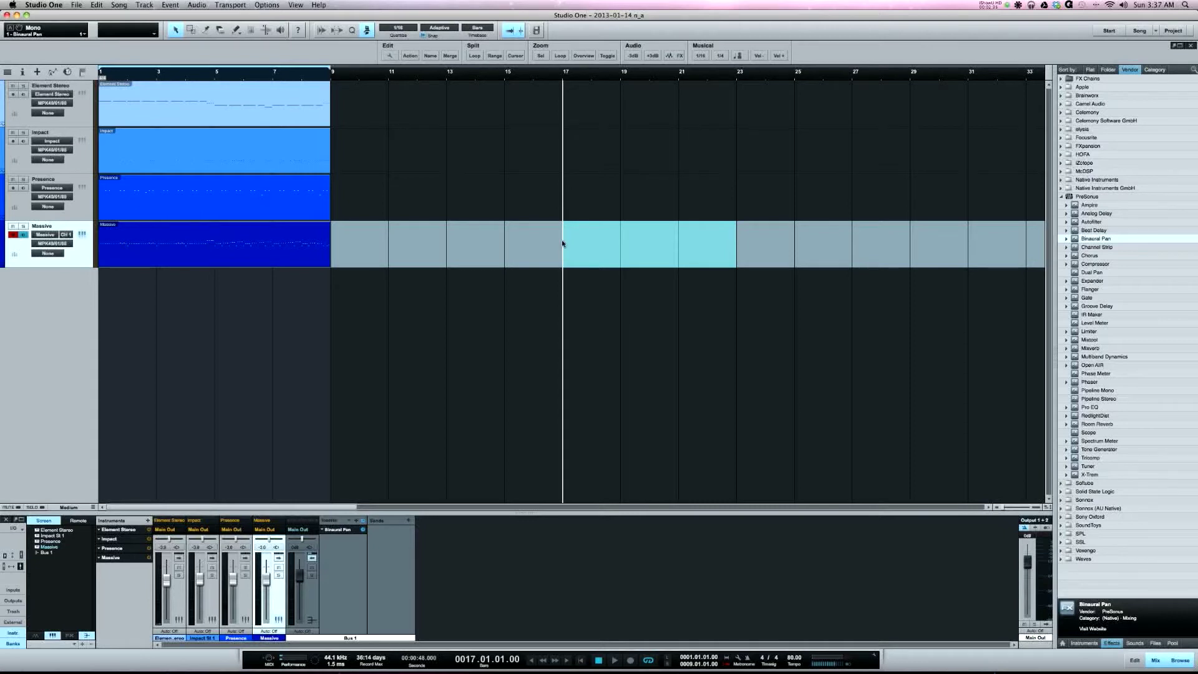
Step: Clear the Massive range and create song markers from Action > Markers > Create Song Markers
{"action": "left_click", "coordinate": [537, 234]}
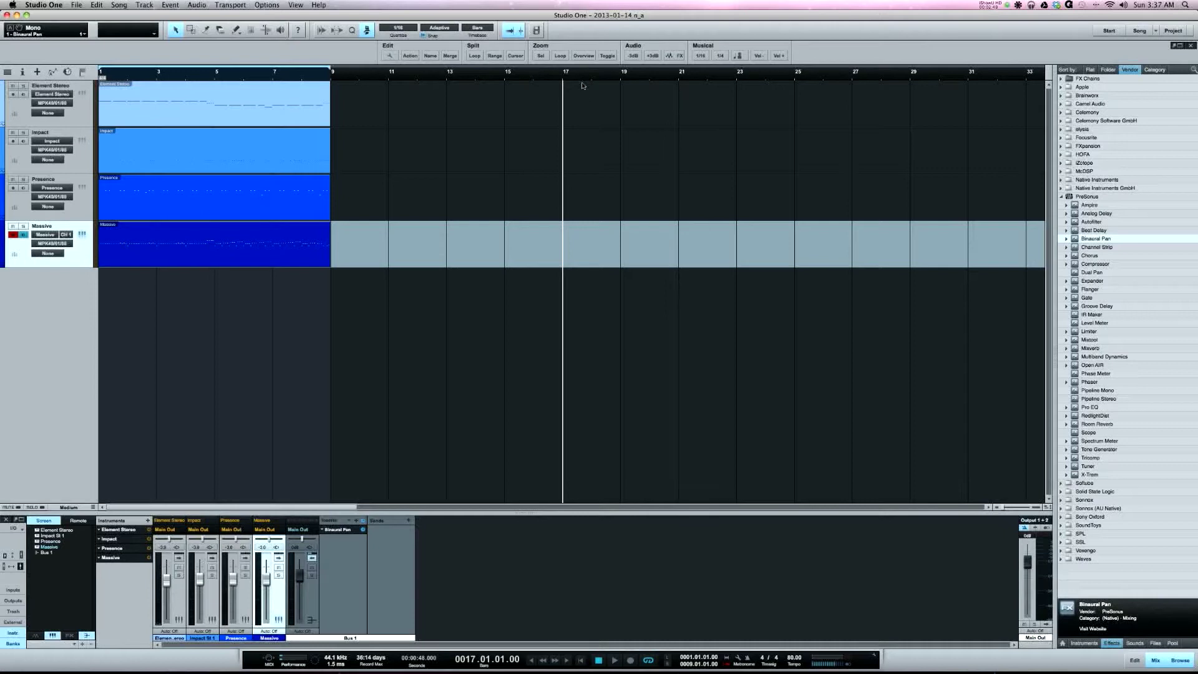
{"action": "left_click", "coordinate": [416, 56]}
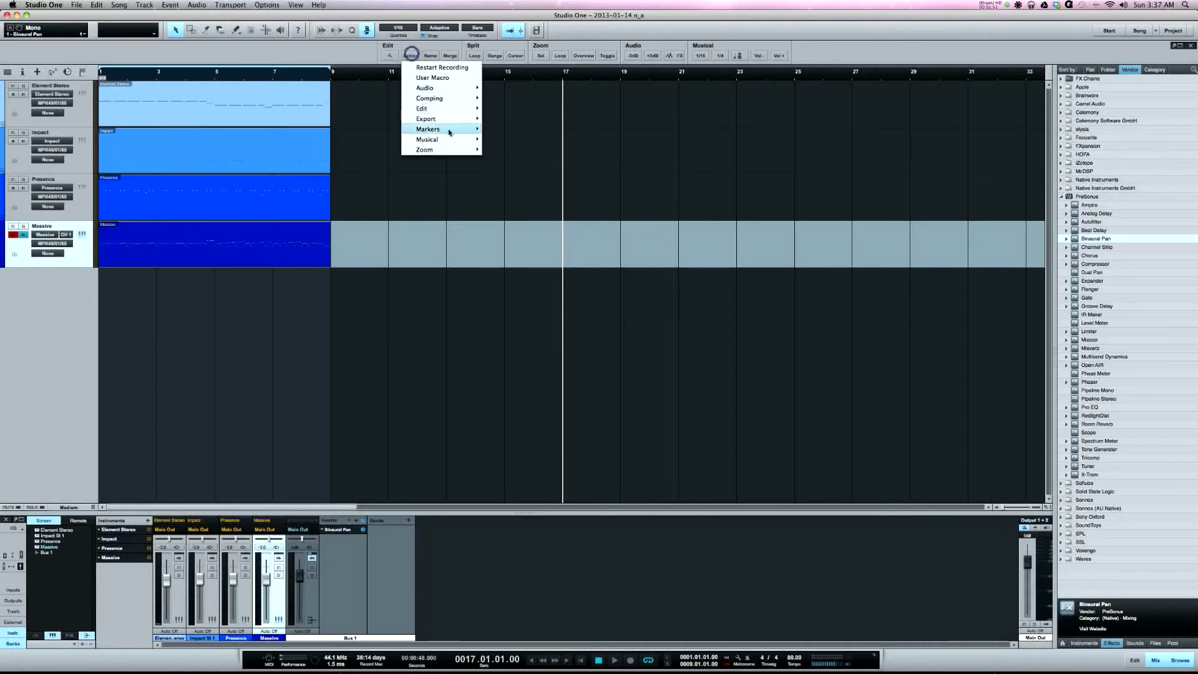
{"action": "mouse_move", "coordinate": [446, 130]}
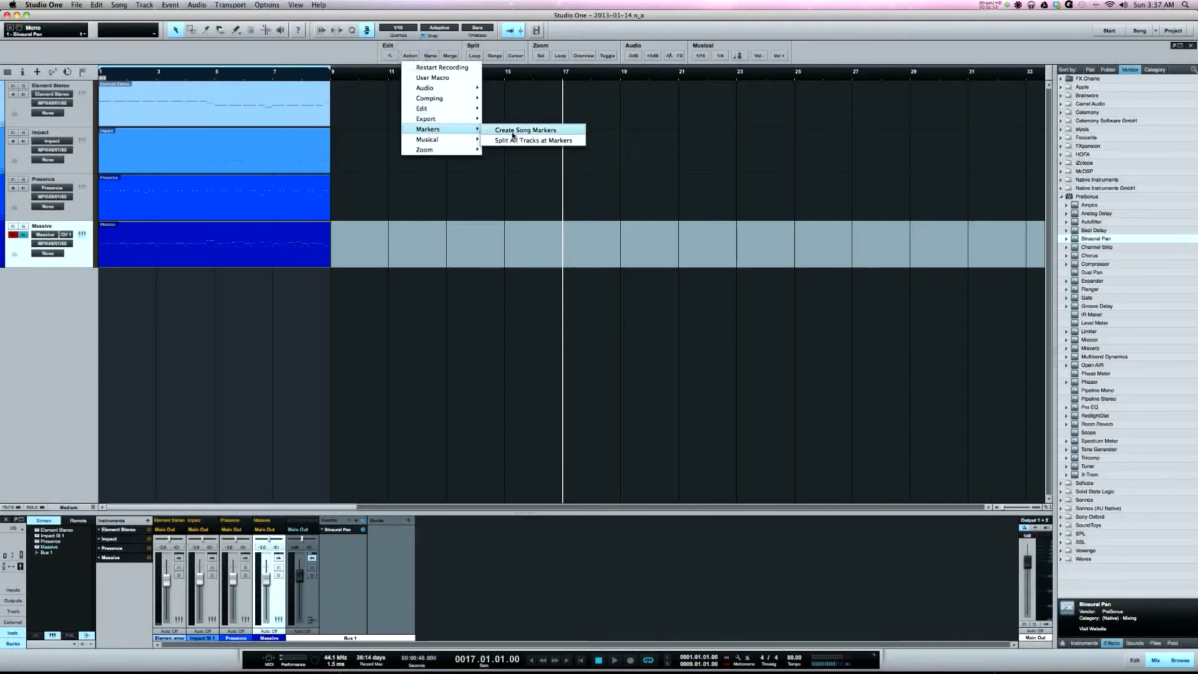
{"action": "left_click", "coordinate": [515, 132]}
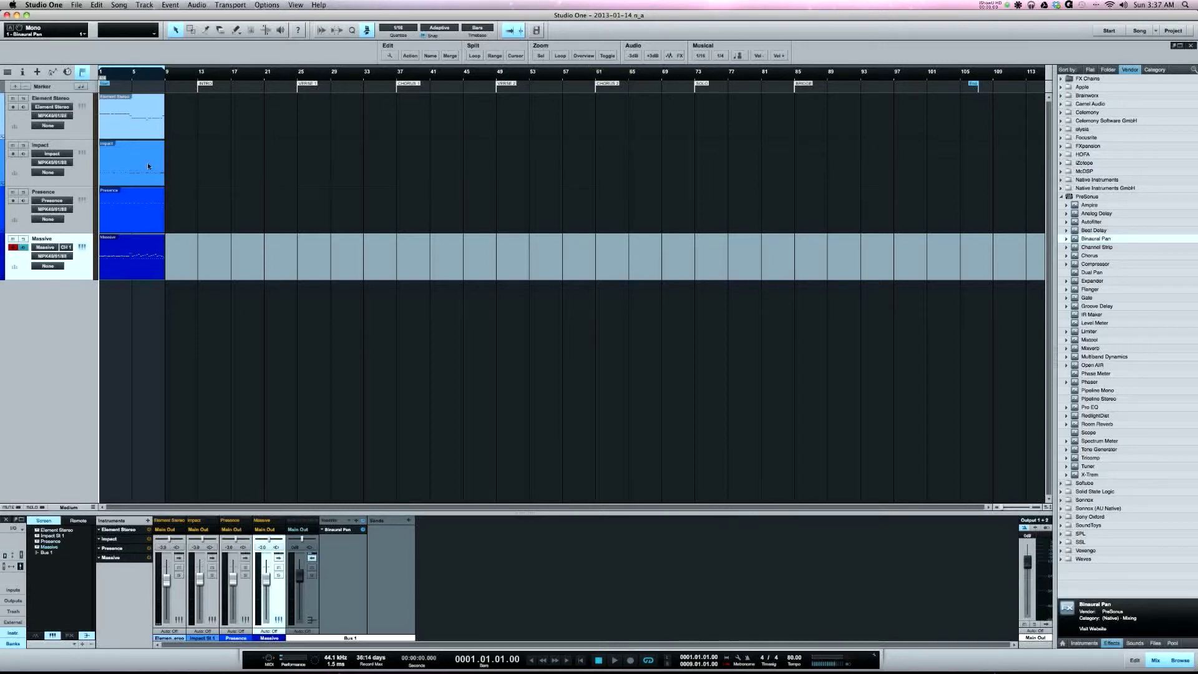
{"action": "key", "text": "e"}
{"action": "key", "text": "e"}
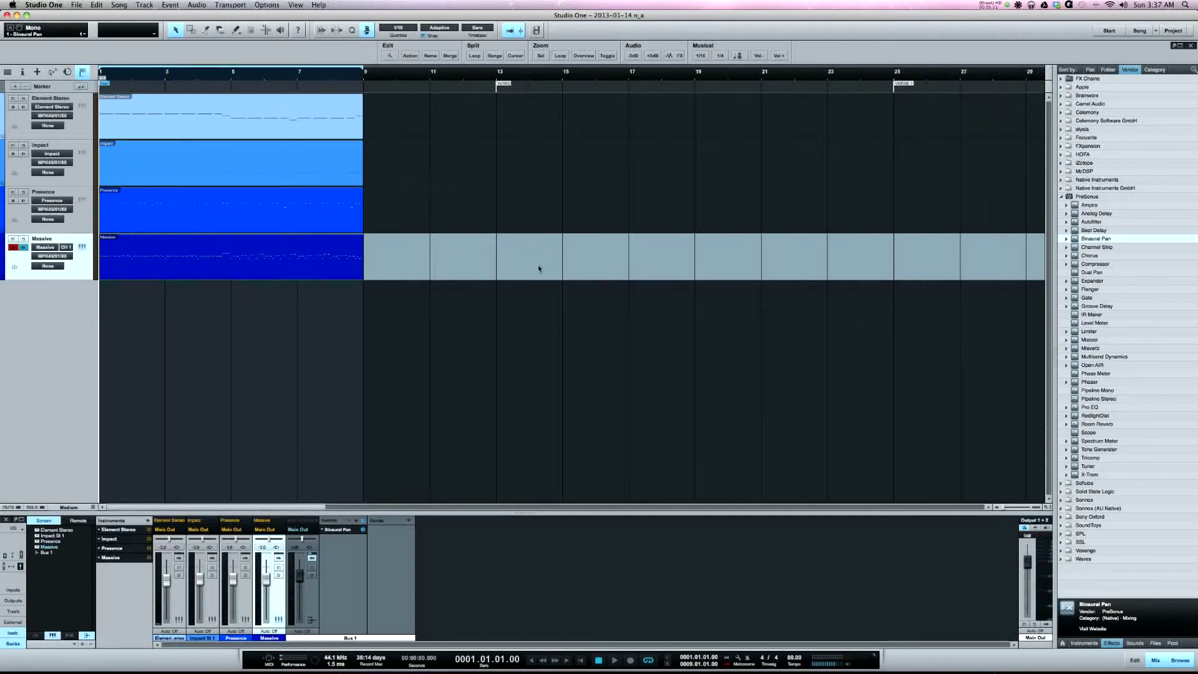
Step: Add the Kit 02 Bass through Synth loops at bar 1 as new tracks
{"action": "left_click", "coordinate": [1135, 644]}
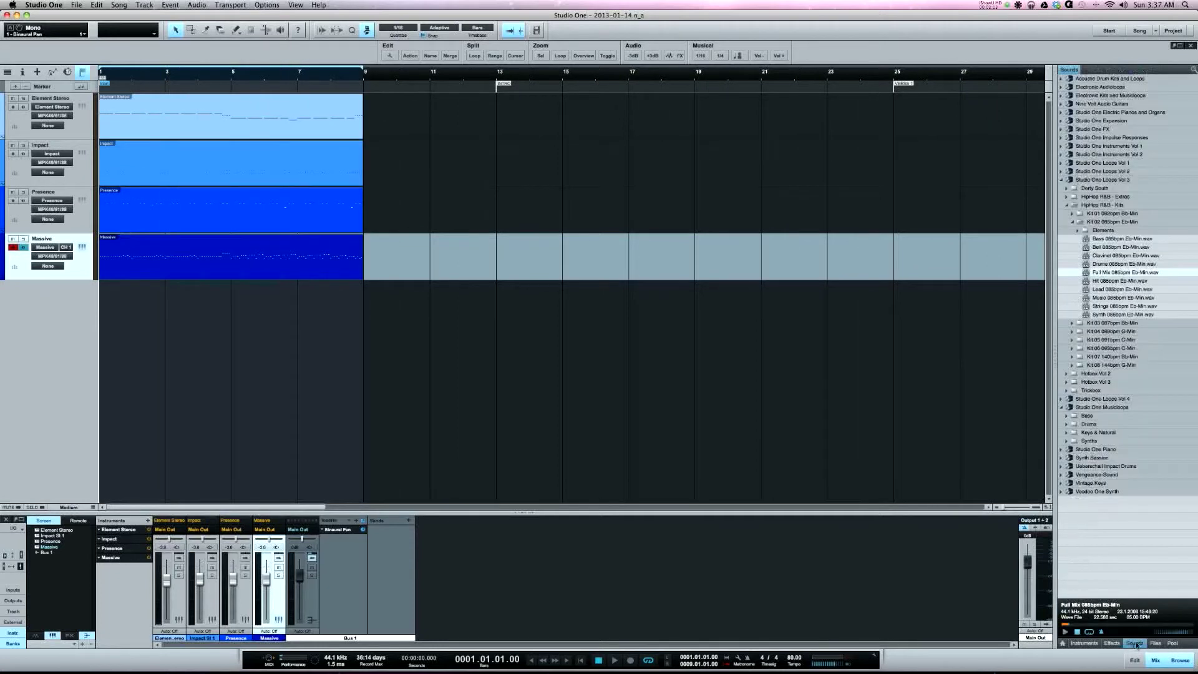
{"action": "left_click", "coordinate": [1092, 239]}
{"action": "left_click", "coordinate": [1104, 315], "text": "shift"}
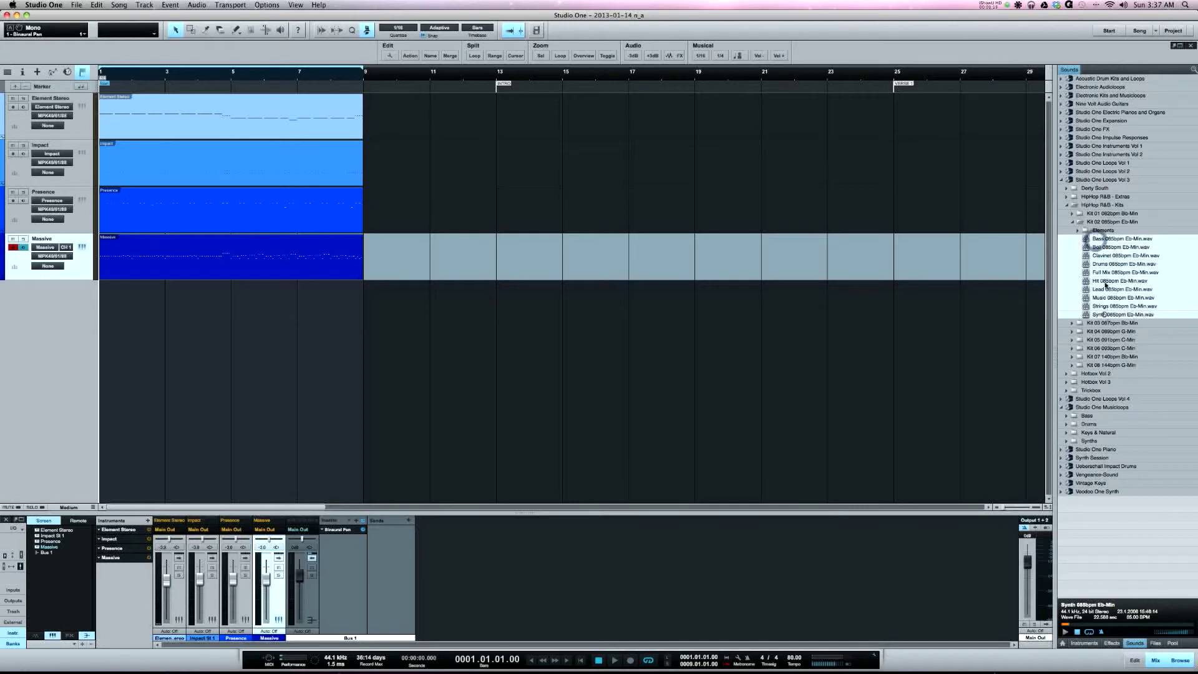
{"action": "left_click_drag", "start_coordinate": [1091, 240], "coordinate": [122, 384]}
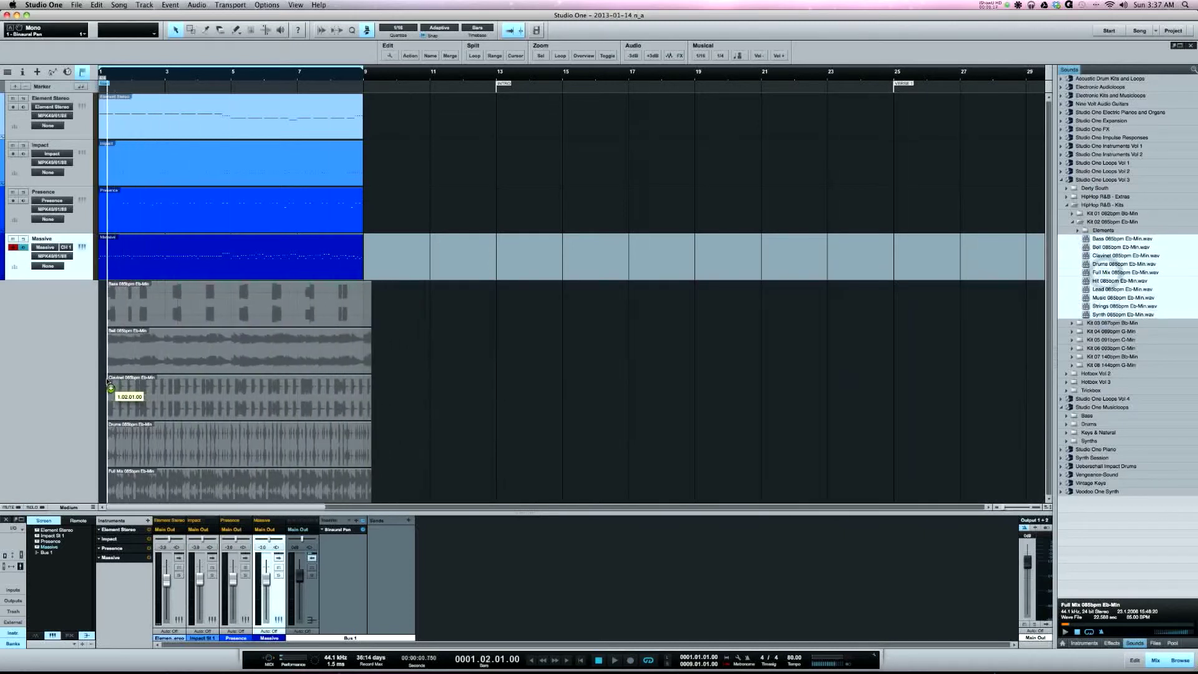
{"action": "left_click_drag", "start_coordinate": [110, 388], "coordinate": [103, 380]}
Step: Place the loops again at bar 13, then move that block back to bar 1
{"action": "left_click_drag", "start_coordinate": [1121, 289], "coordinate": [655, 326]}
{"action": "scroll", "coordinate": [836, 309], "scroll_direction": "up", "scroll_amount": 5}
{"action": "left_click_drag", "start_coordinate": [819, 326], "coordinate": [522, 500]}
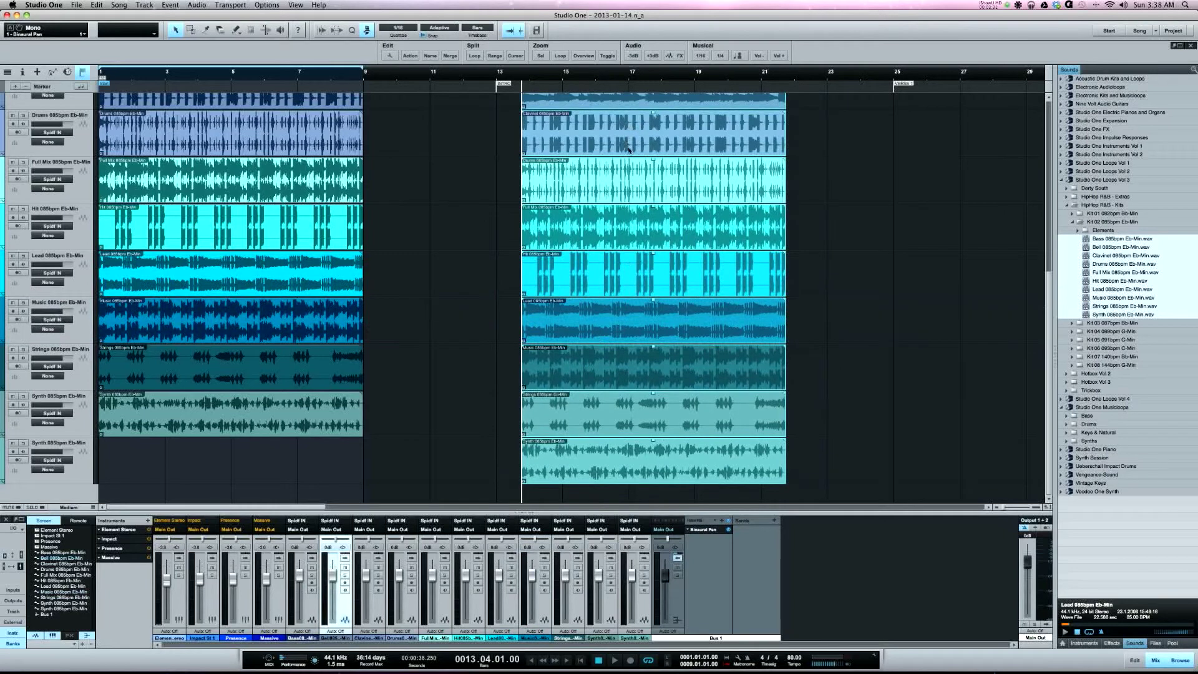
{"action": "scroll", "coordinate": [629, 150], "scroll_direction": "up", "scroll_amount": 1}
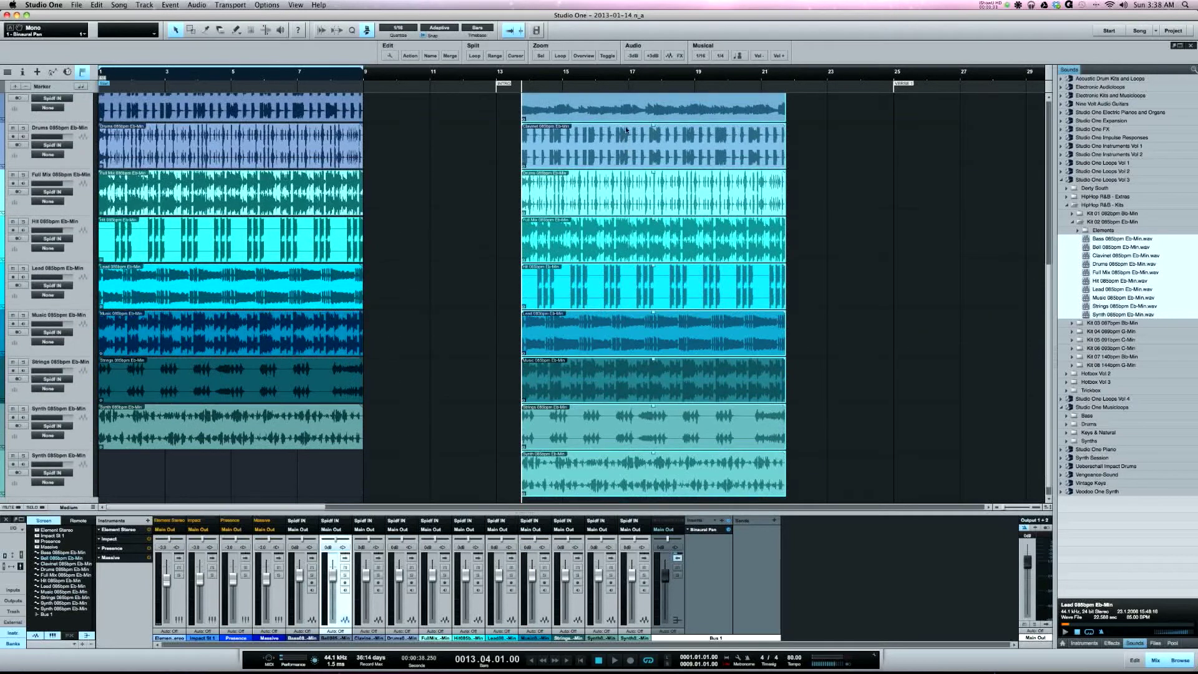
{"action": "left_click_drag", "start_coordinate": [619, 110], "coordinate": [193, 497]}
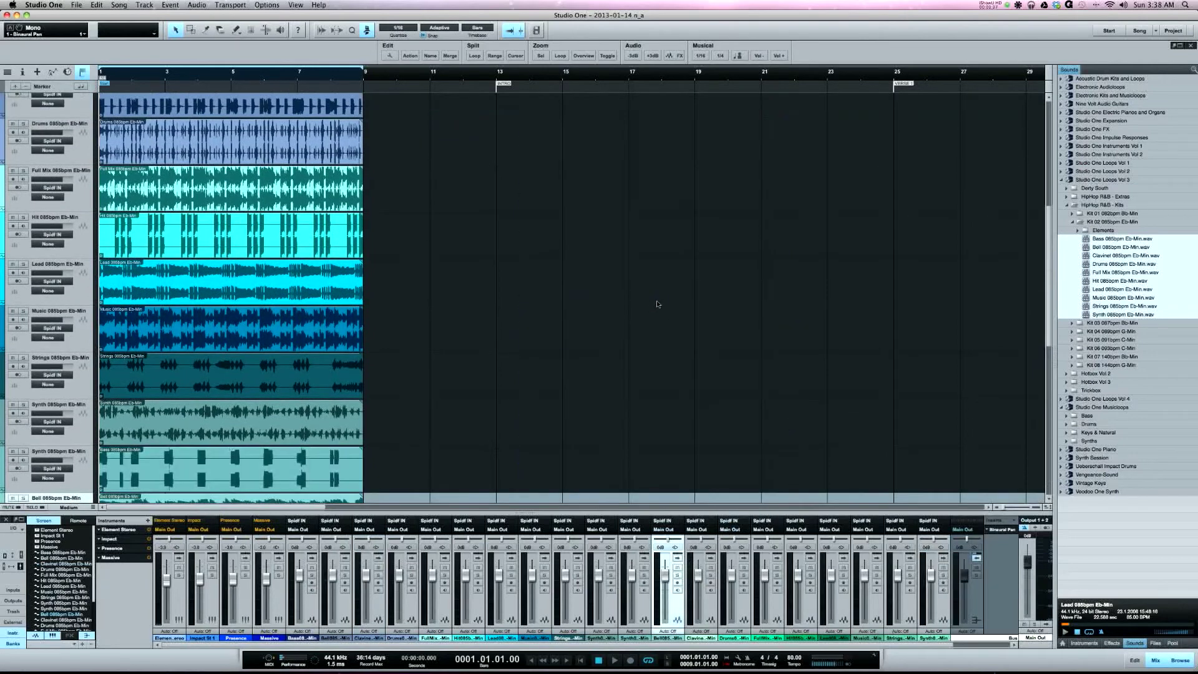
{"action": "scroll", "coordinate": [657, 304], "scroll_direction": "up", "scroll_amount": 10}
Step: Duplicate the bar 1–9 events with D through bar 41 and zoom out to the whole song
{"action": "left_click", "coordinate": [338, 124]}
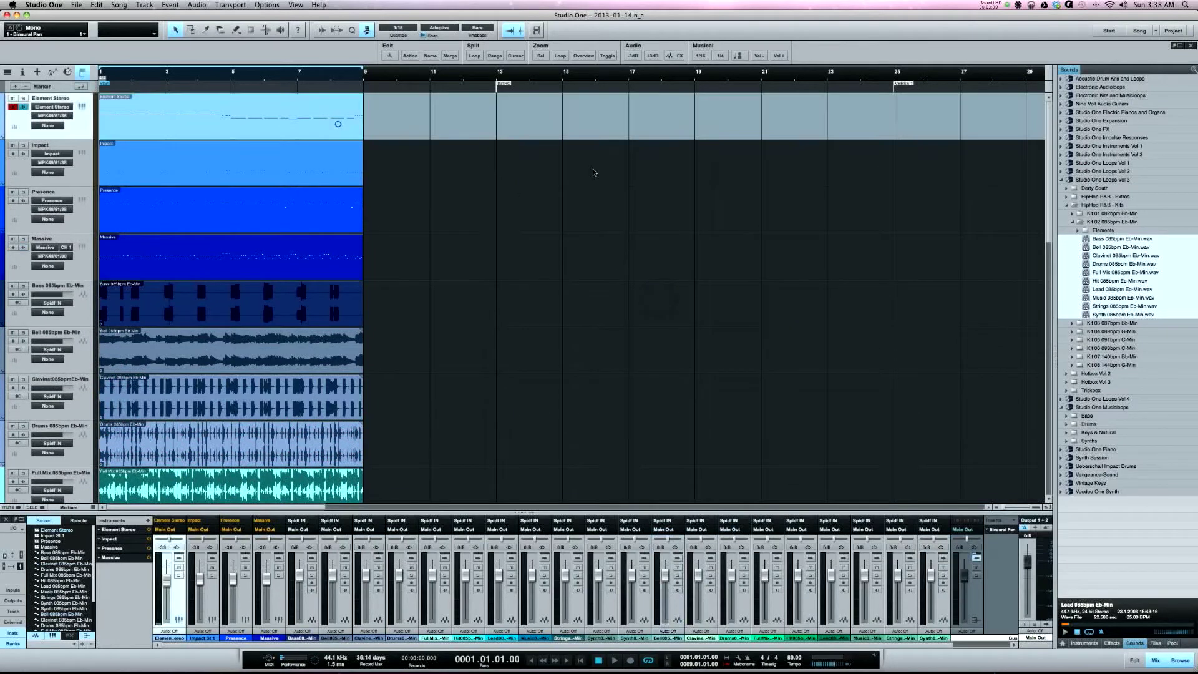
{"action": "key", "text": "d"}
{"action": "key", "text": "d"}
{"action": "key", "text": "d"}
{"action": "key", "text": "d"}
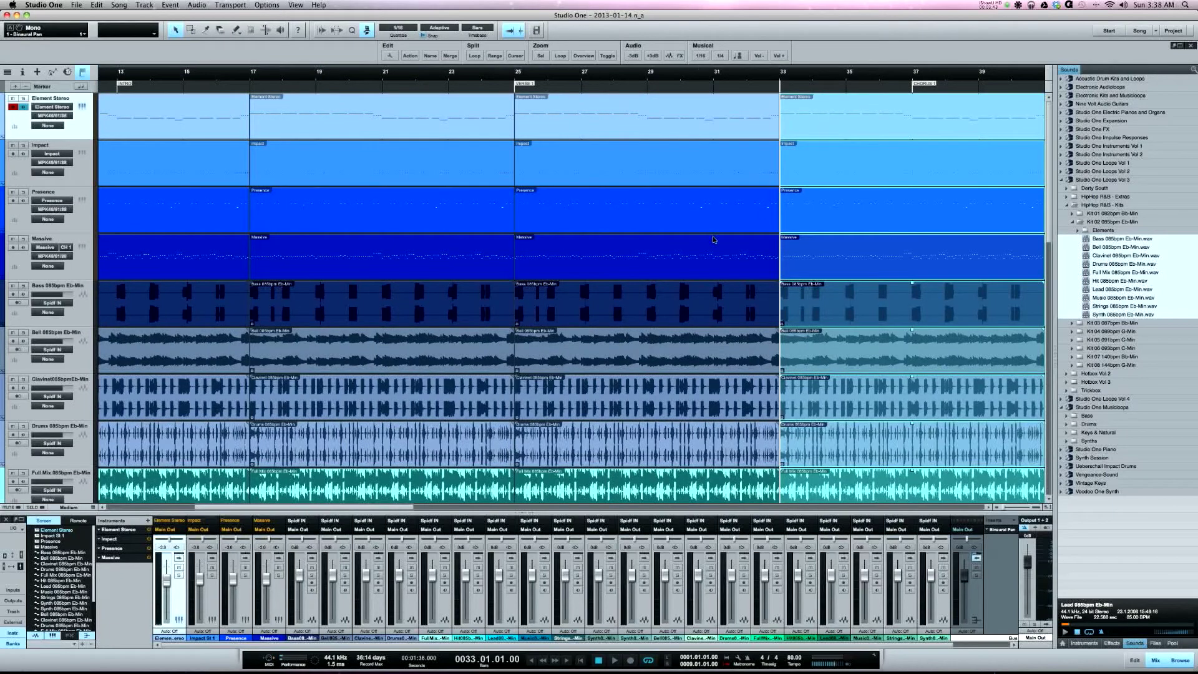
{"action": "scroll", "coordinate": [712, 237], "scroll_direction": "down", "scroll_amount": 10}
{"action": "scroll", "coordinate": [708, 237], "scroll_direction": "up", "scroll_amount": 10}
{"action": "left_click", "coordinate": [582, 55]}
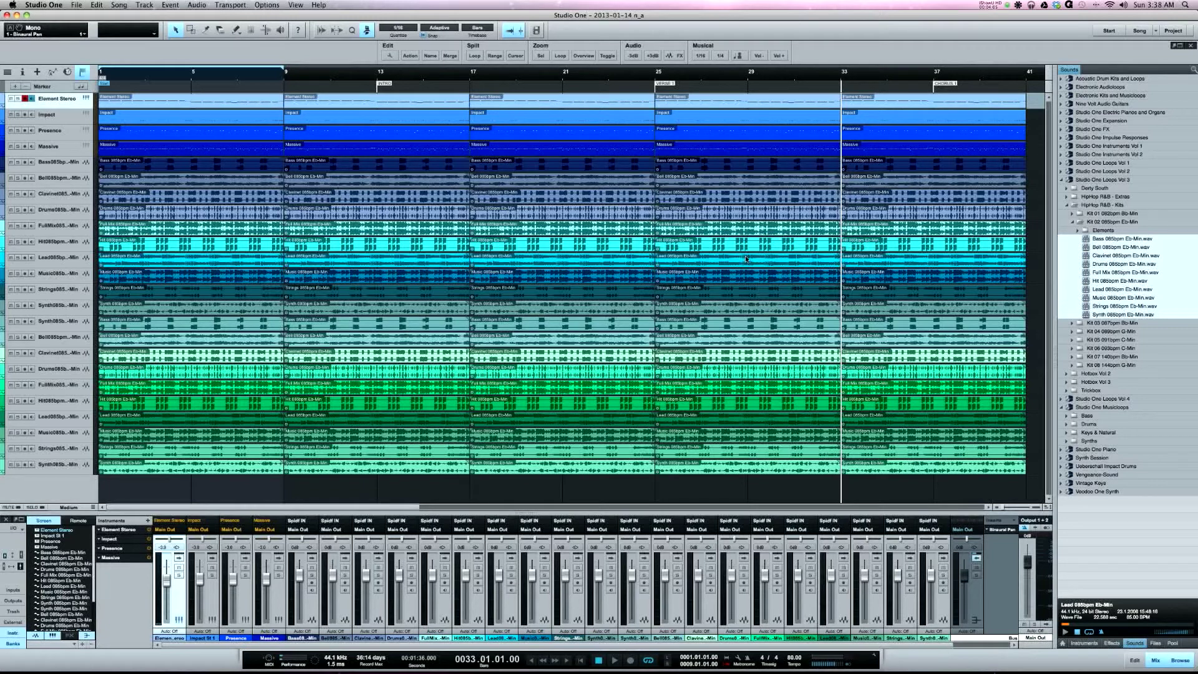
{"action": "key", "text": "super+comma"}
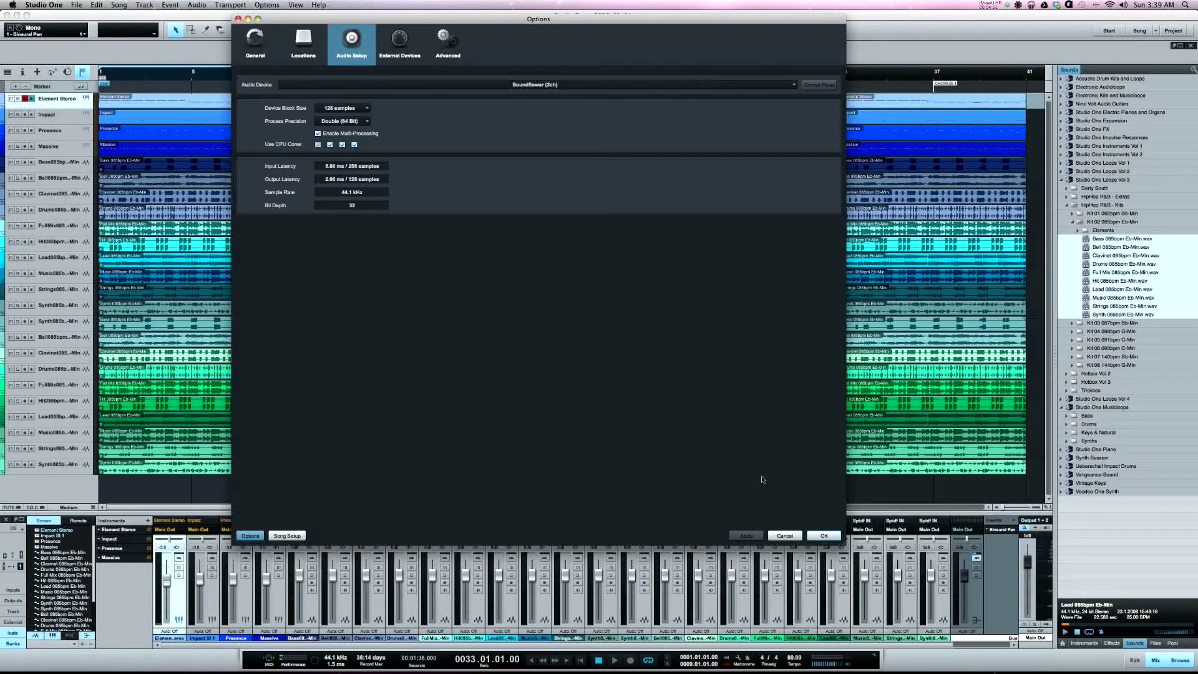
{"action": "left_click", "coordinate": [824, 535]}
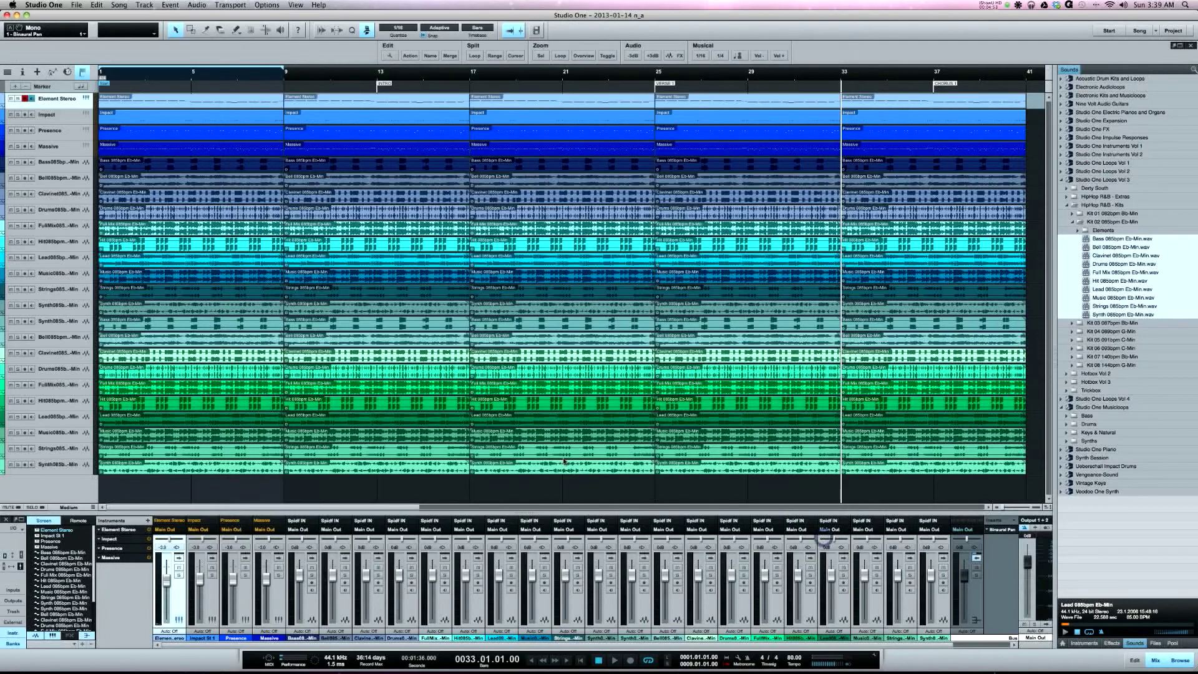
Step: Undo the added loop sections and tracks, and make the tracks taller
{"action": "key", "text": "super+z"}
{"action": "key", "text": "super+z"}
{"action": "key", "text": "super+z"}
{"action": "key", "text": "super+z"}
{"action": "key", "text": "super+z"}
{"action": "key", "text": "super+z"}
{"action": "key", "text": "super+z"}
{"action": "key", "text": "super+z"}
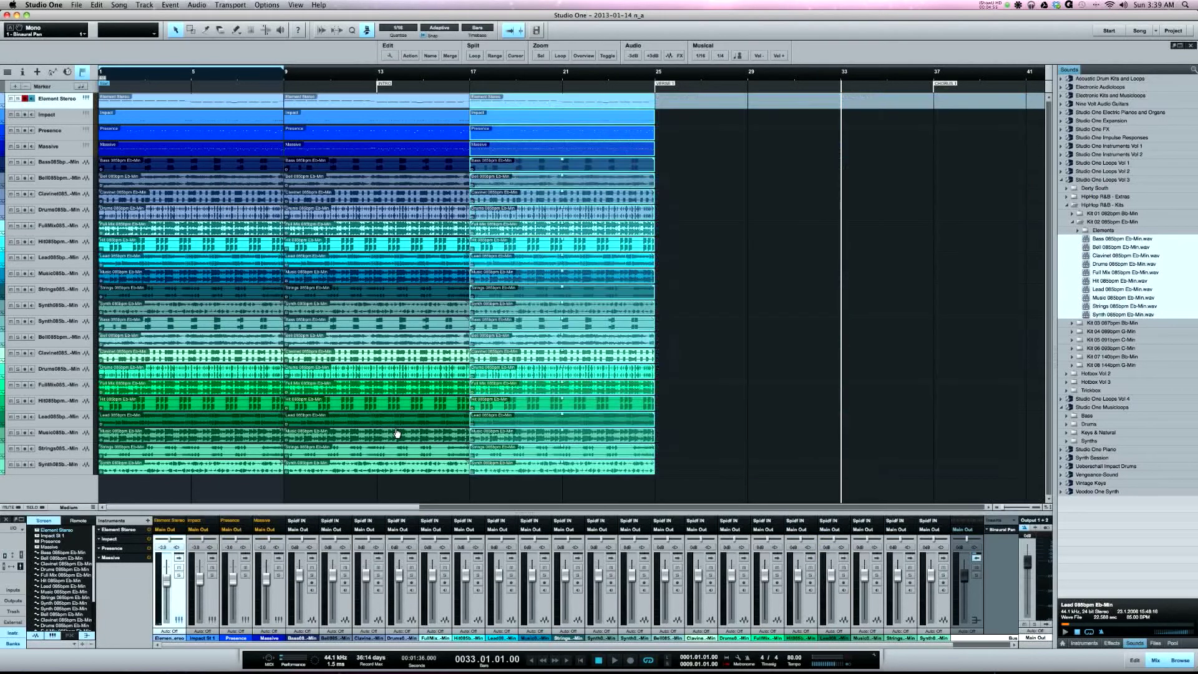
{"action": "key", "text": "super+z"}
{"action": "key", "text": "super+z"}
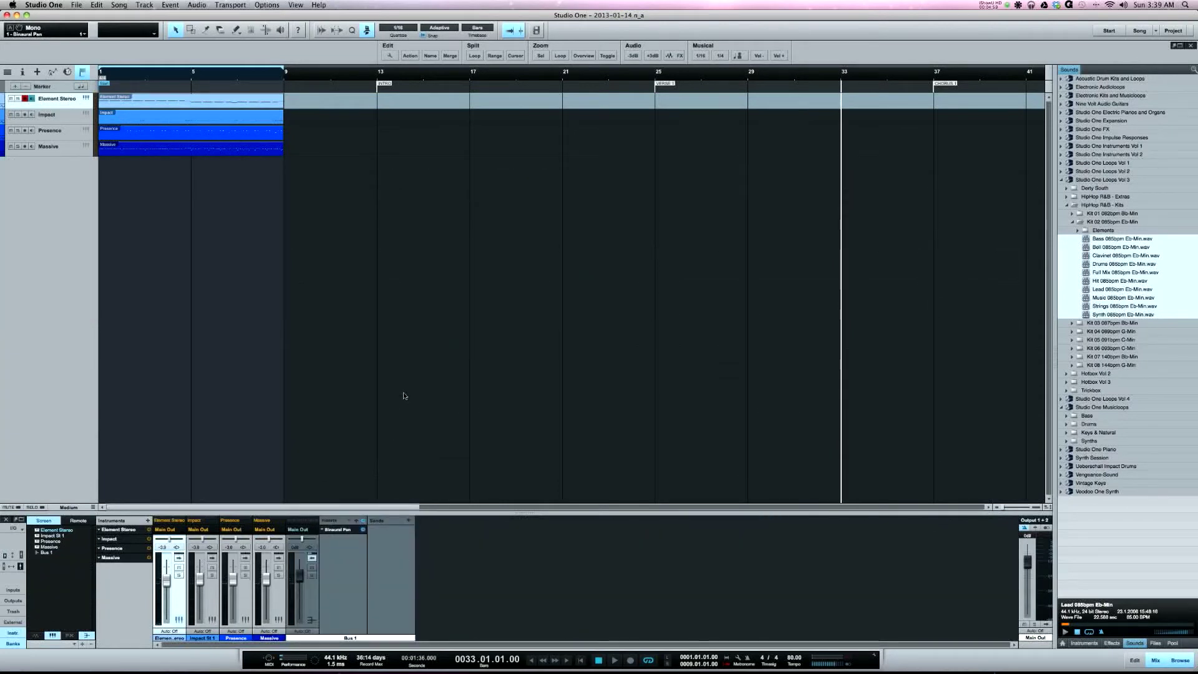
{"action": "key", "text": "shift+e"}
Step: Open the Impact instrument editor and expand the Impact, Presence and Element Stereo mixer channels
{"action": "left_click", "coordinate": [77, 201]}
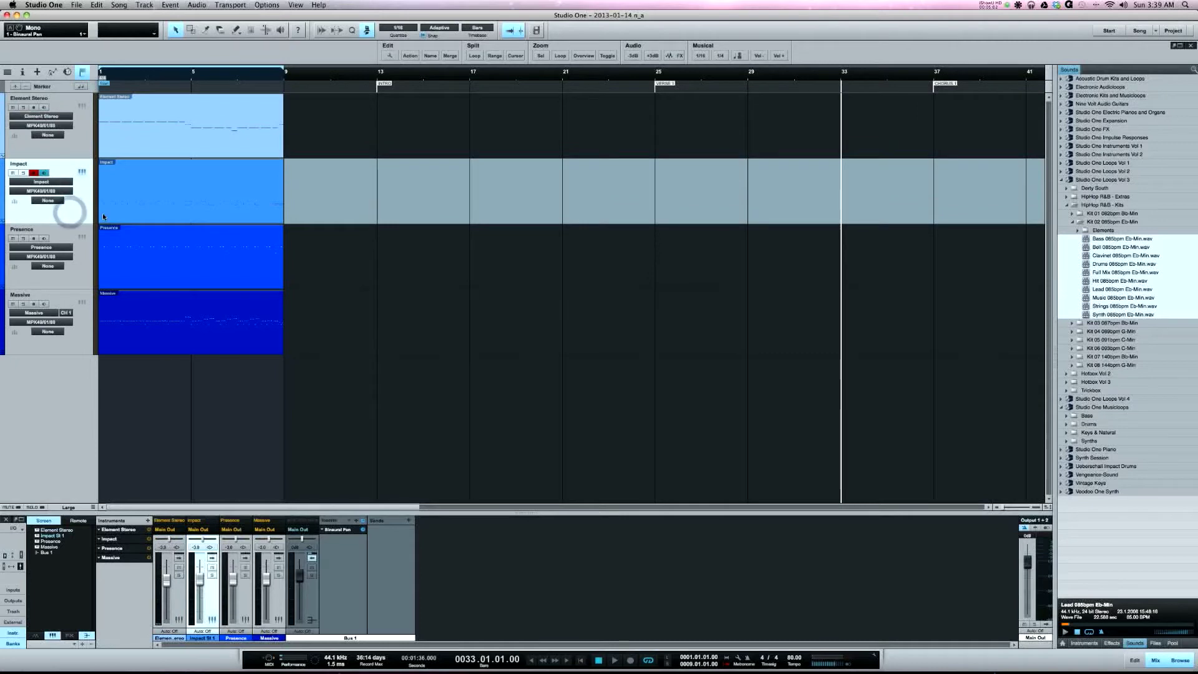
{"action": "left_click", "coordinate": [82, 172]}
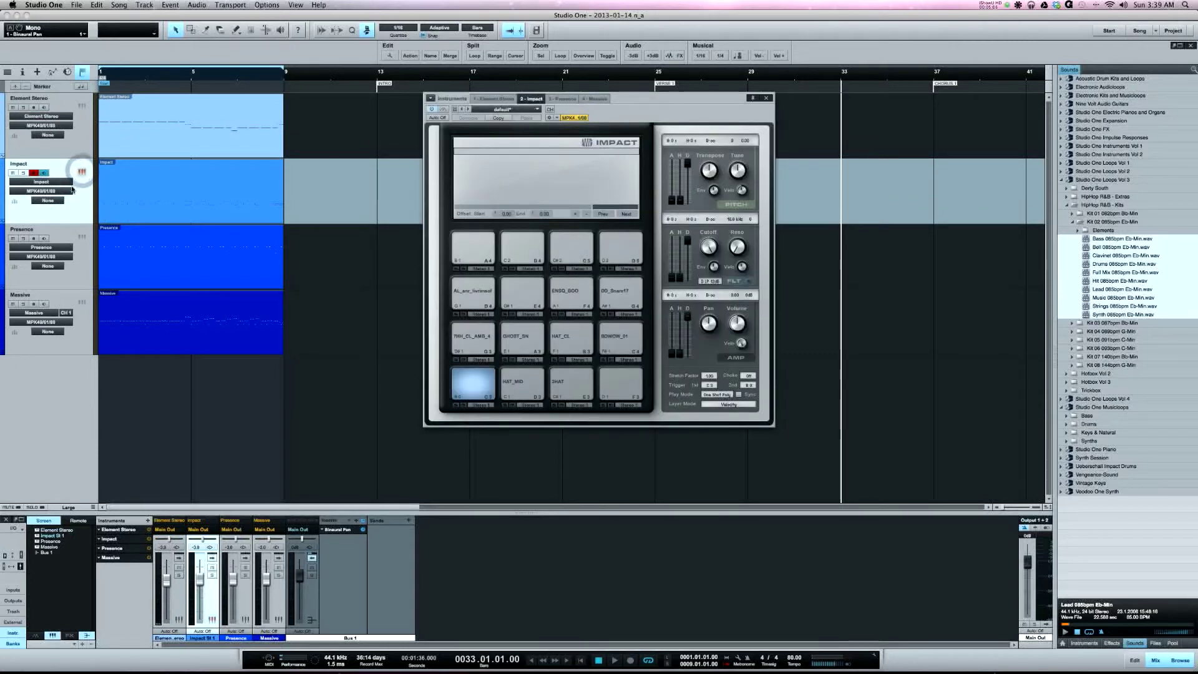
{"action": "left_click", "coordinate": [212, 558]}
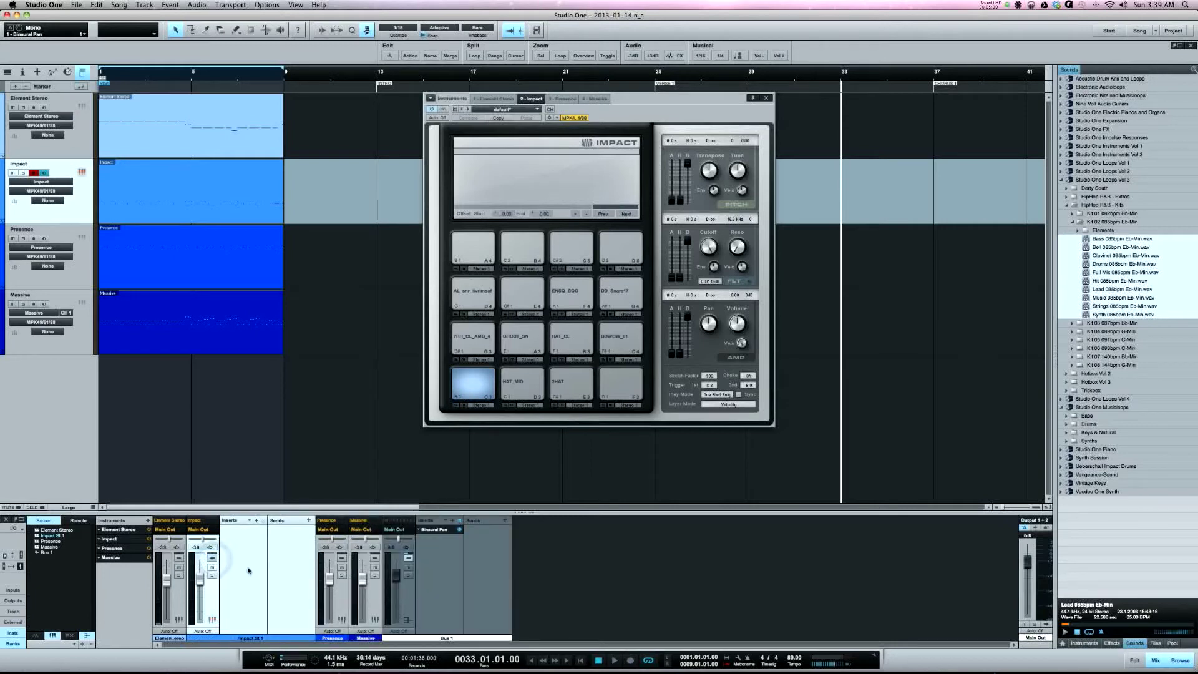
{"action": "left_click", "coordinate": [341, 558]}
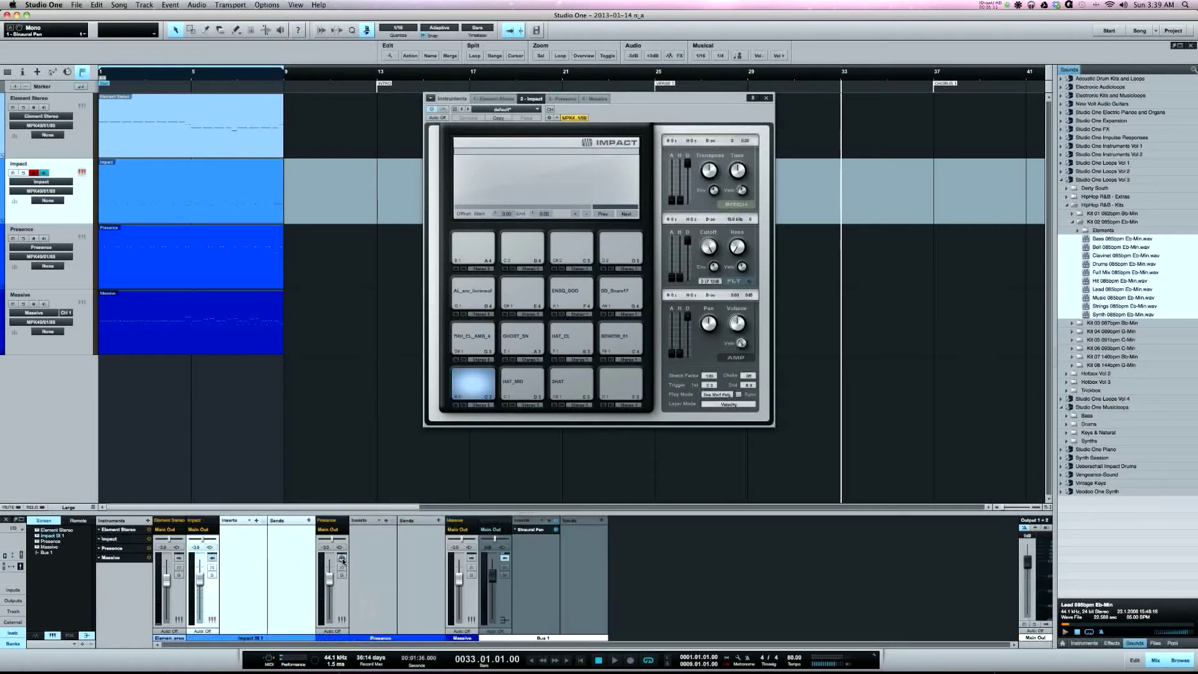
{"action": "left_click", "coordinate": [179, 558]}
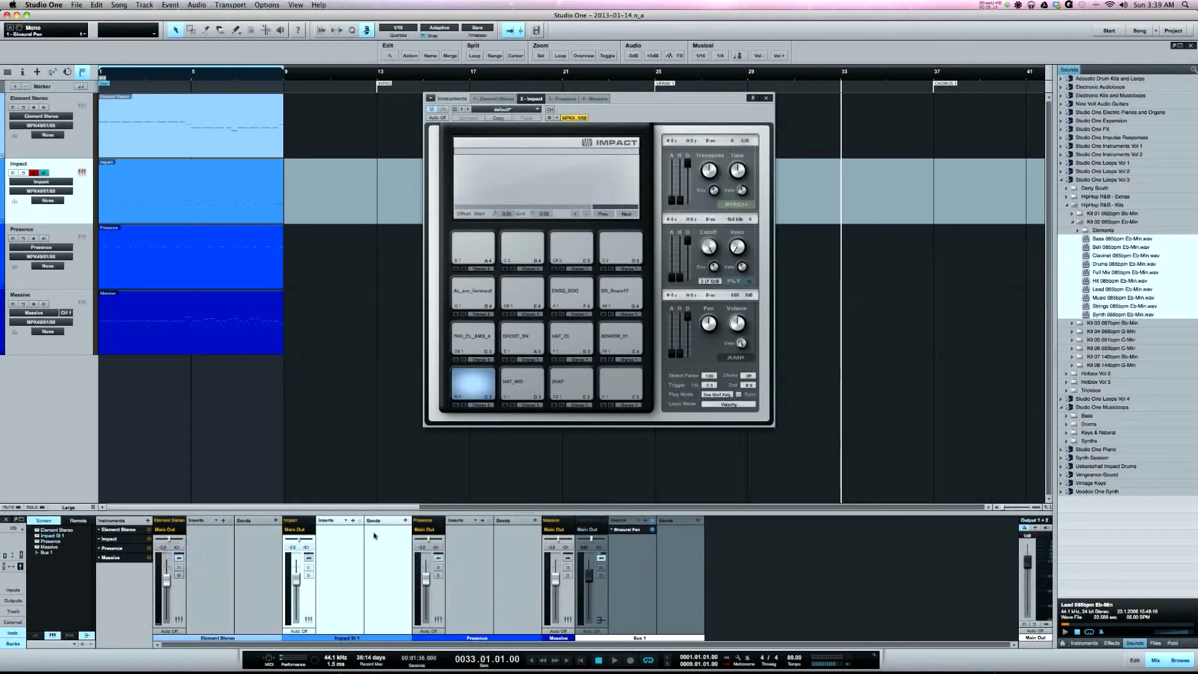
{"action": "left_click", "coordinate": [1061, 179]}
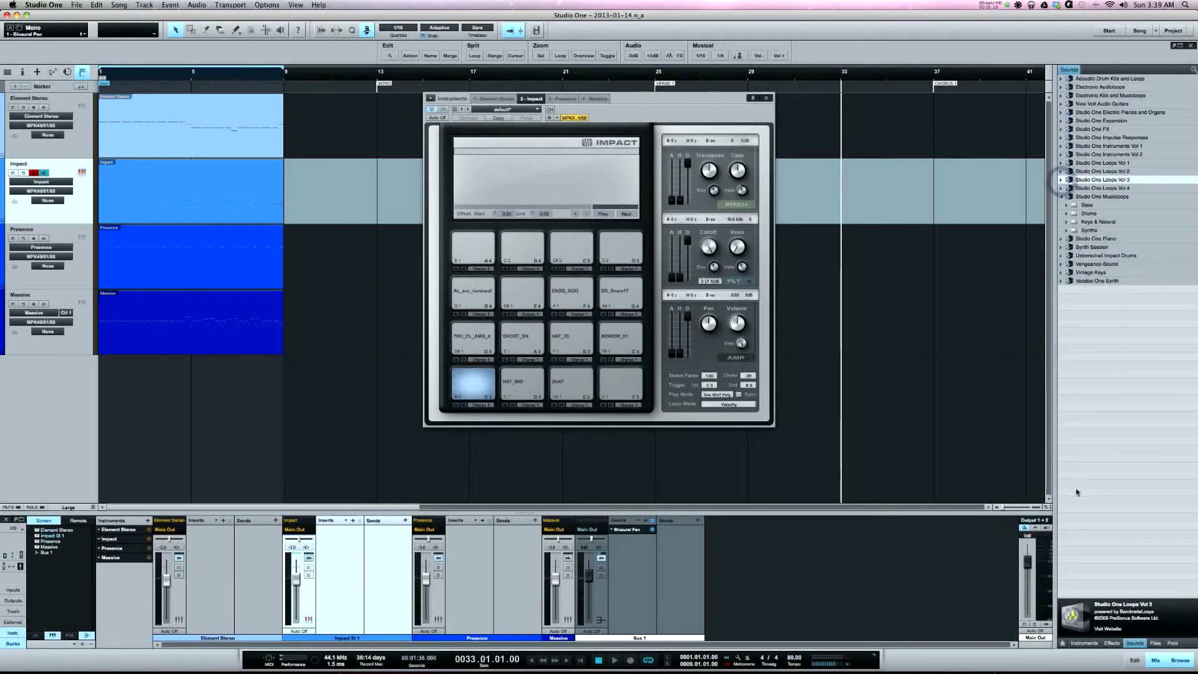
Step: Insert a Limiter on the Impact channel and lower its ceiling to -1.92 dB during playback
{"action": "left_click", "coordinate": [1112, 642]}
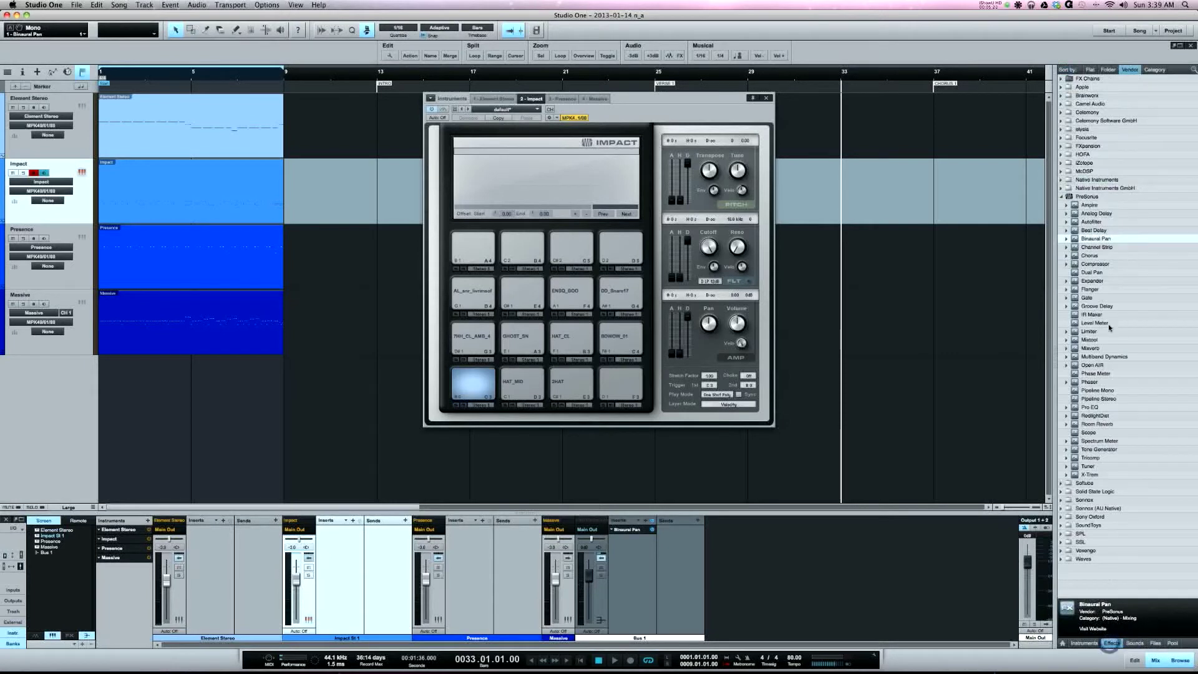
{"action": "left_click_drag", "start_coordinate": [1092, 331], "coordinate": [339, 555]}
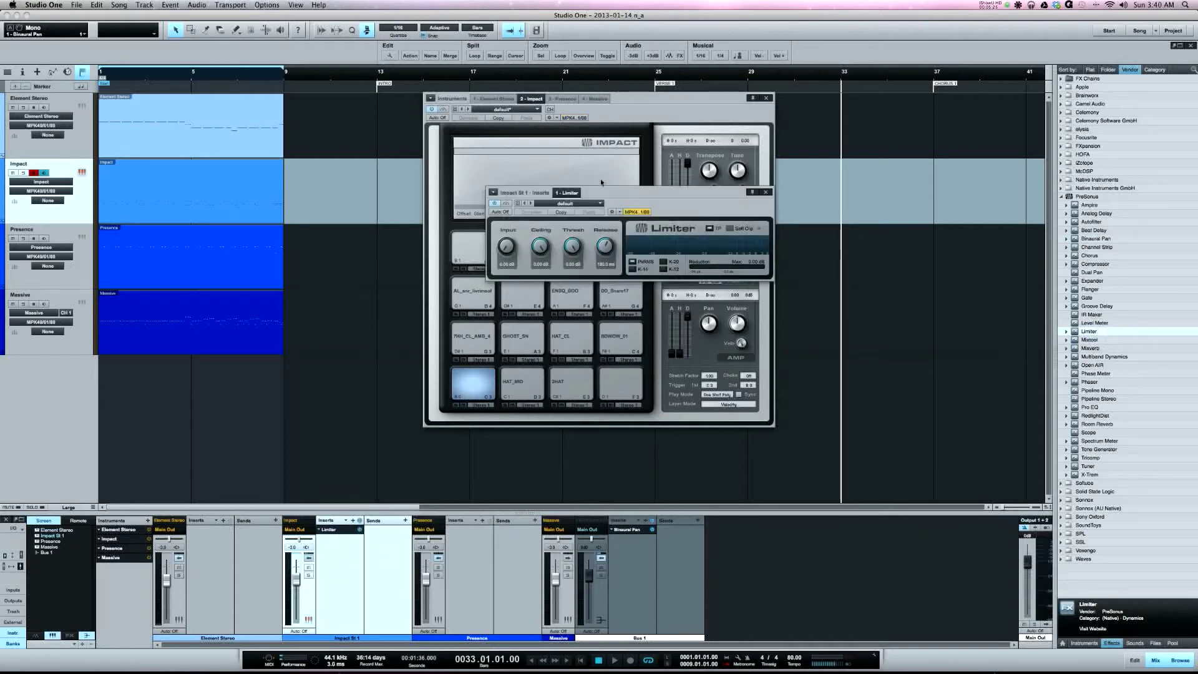
{"action": "left_click_drag", "start_coordinate": [634, 193], "coordinate": [631, 218]}
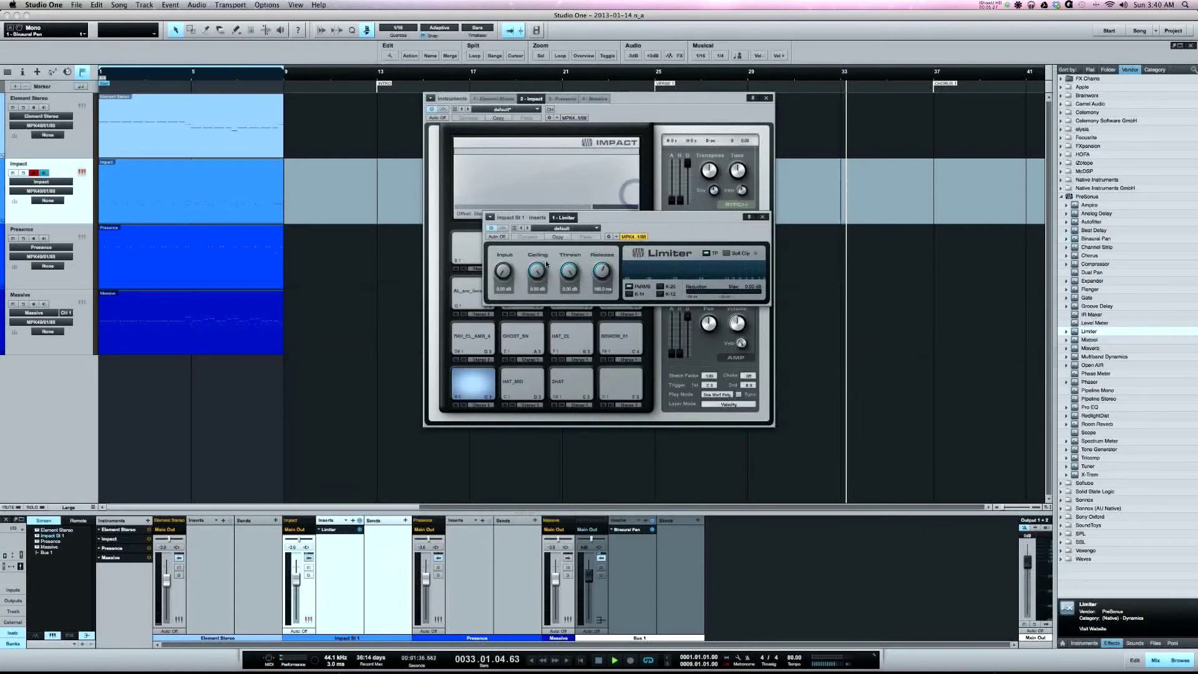
{"action": "key", "text": "space"}
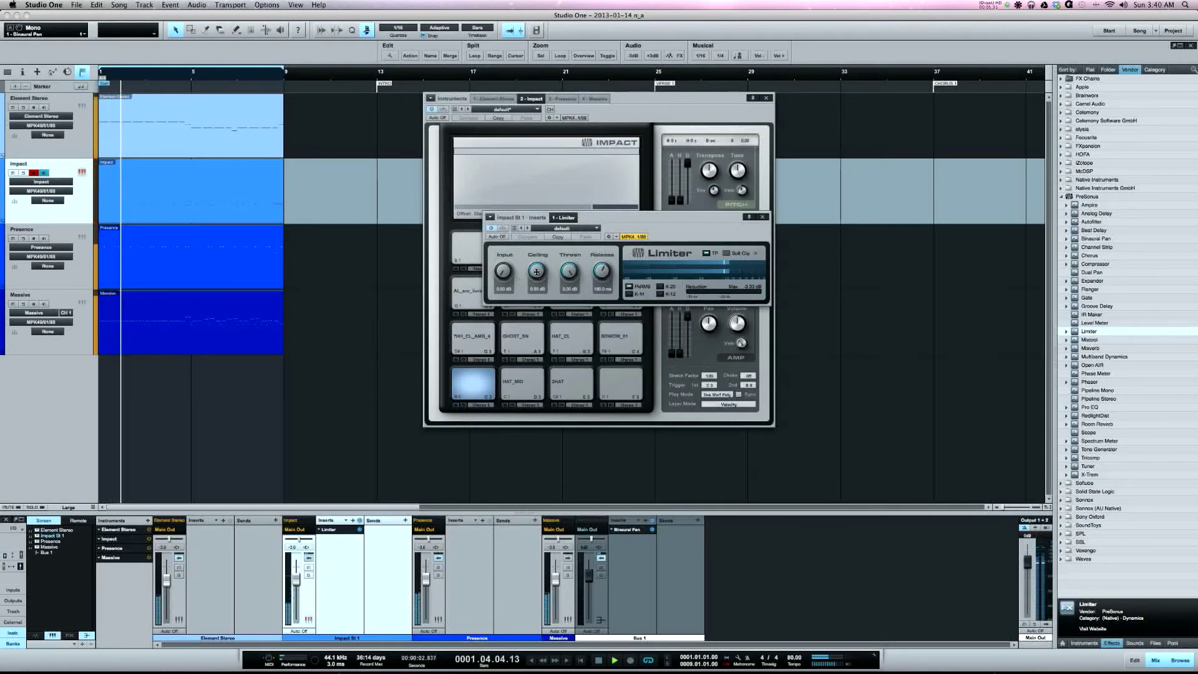
{"action": "left_click_drag", "start_coordinate": [536, 271], "coordinate": [534, 289]}
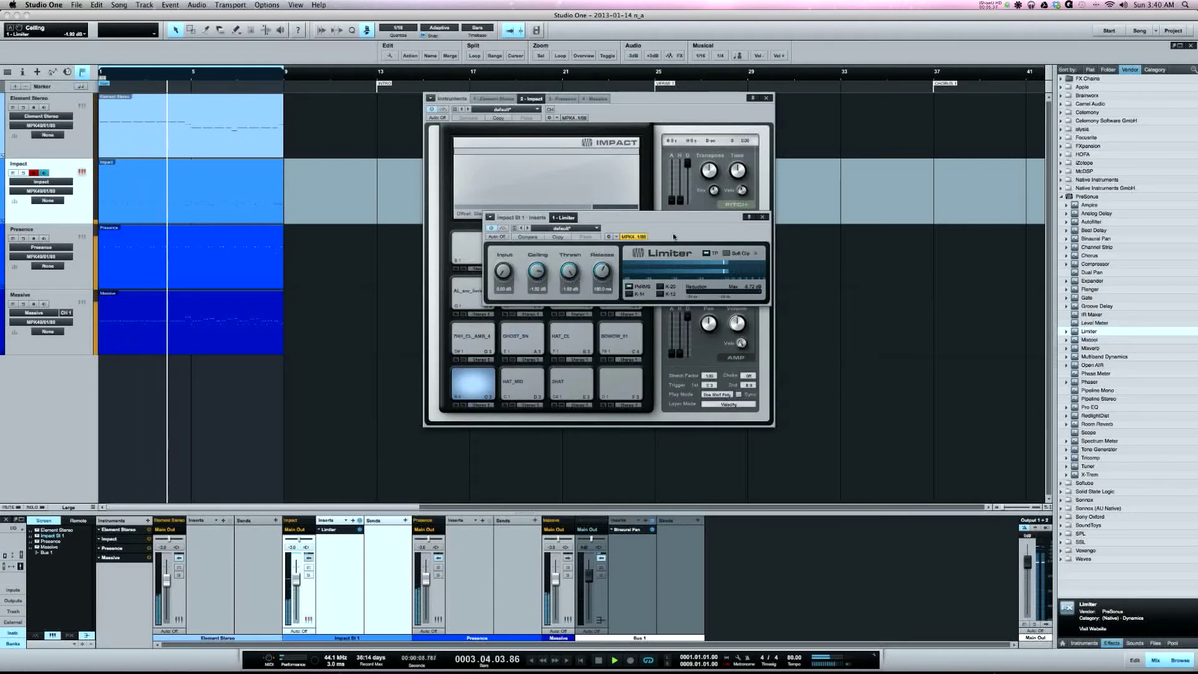
Step: Close the Limiter and Impact editor windows and stop playback
{"action": "left_click_drag", "start_coordinate": [673, 225], "coordinate": [660, 331]}
{"action": "left_click", "coordinate": [771, 349]}
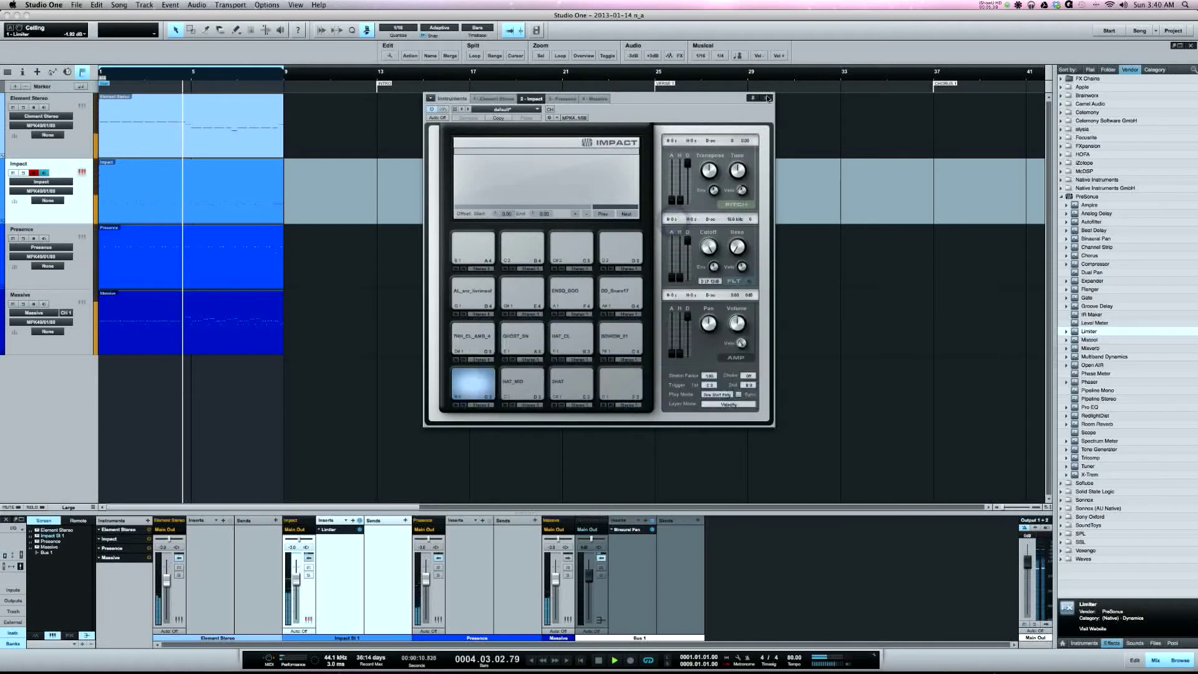
{"action": "key", "text": "super+w"}
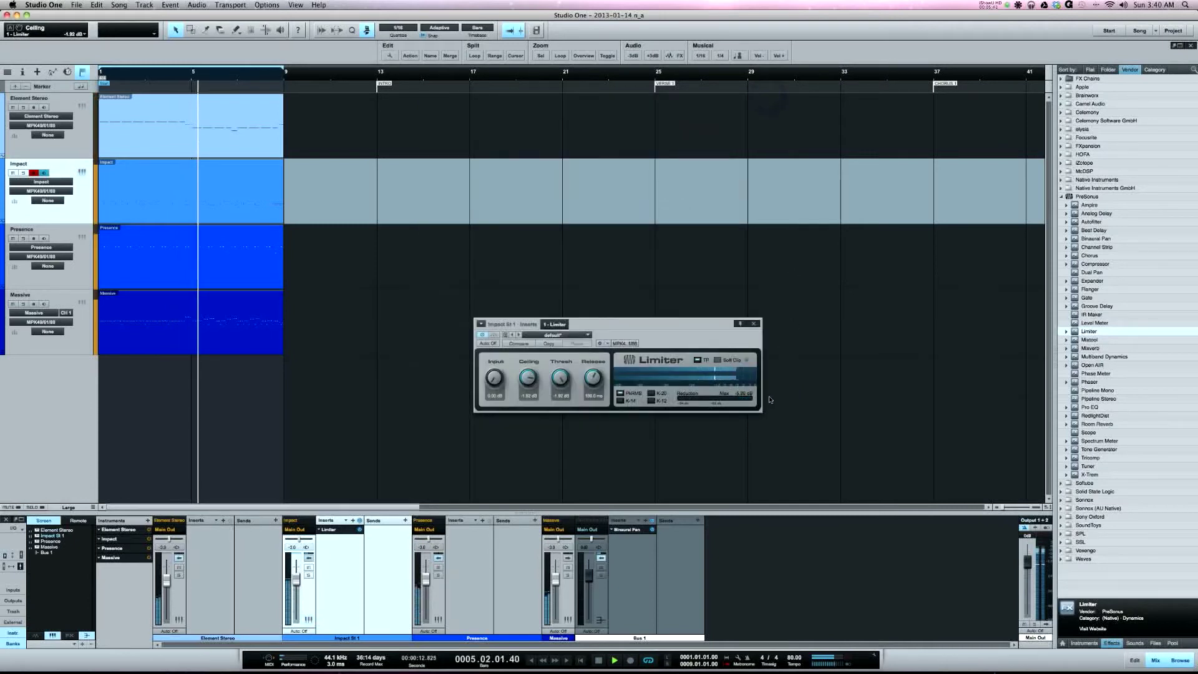
{"action": "key", "text": "space"}
{"action": "left_click_drag", "start_coordinate": [685, 326], "coordinate": [672, 298]}
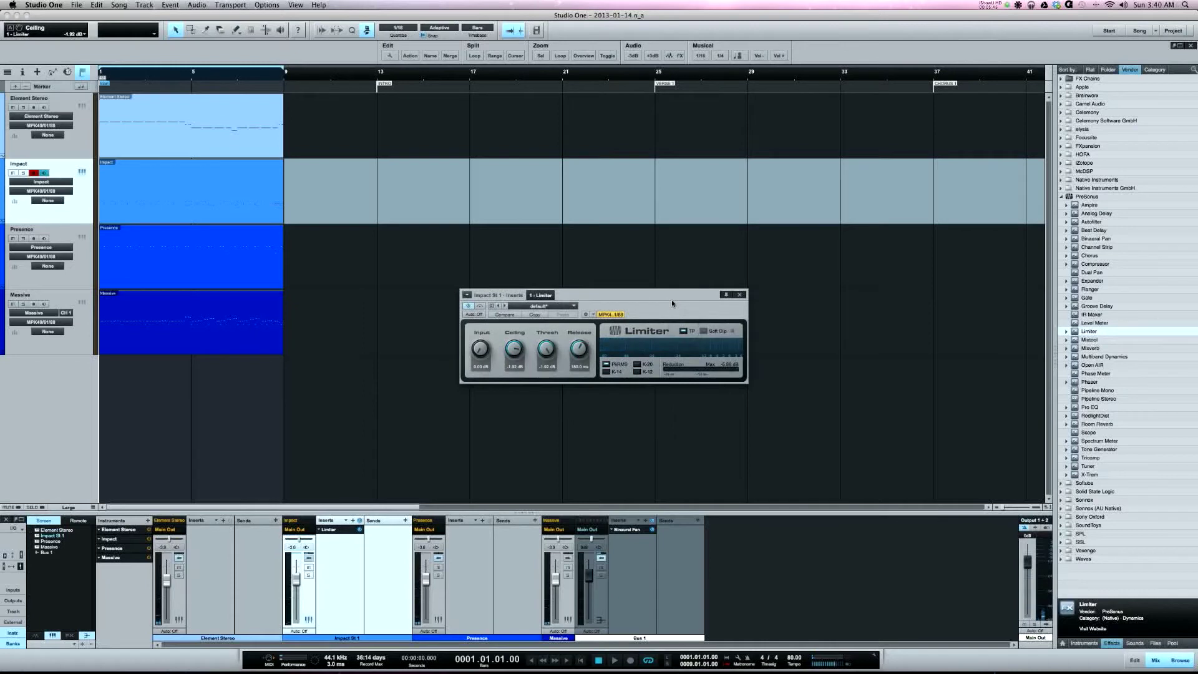
{"action": "key", "text": "space"}
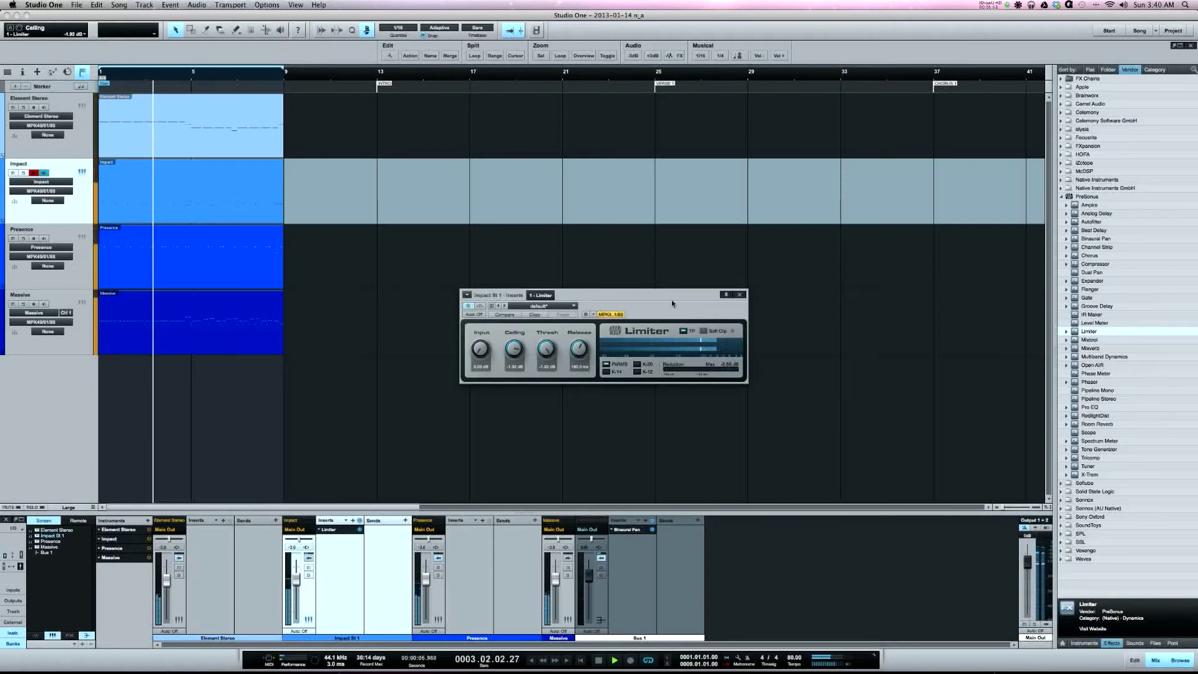
{"action": "key", "text": "space"}
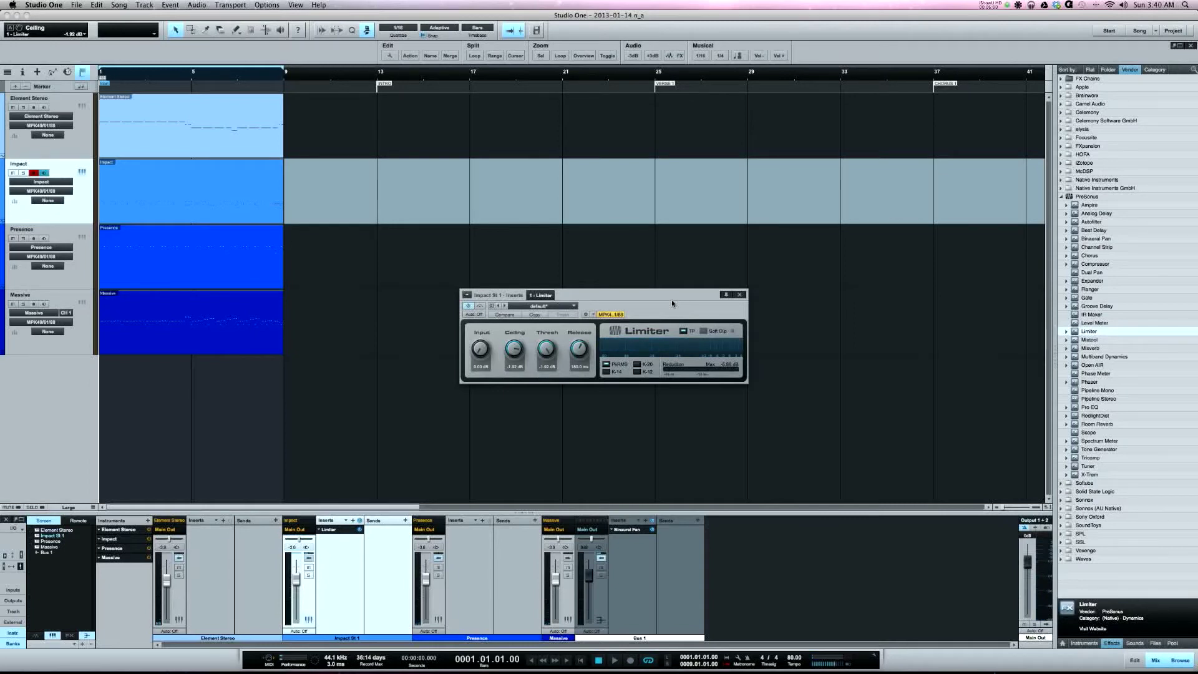
{"action": "left_click_drag", "start_coordinate": [668, 293], "coordinate": [668, 280]}
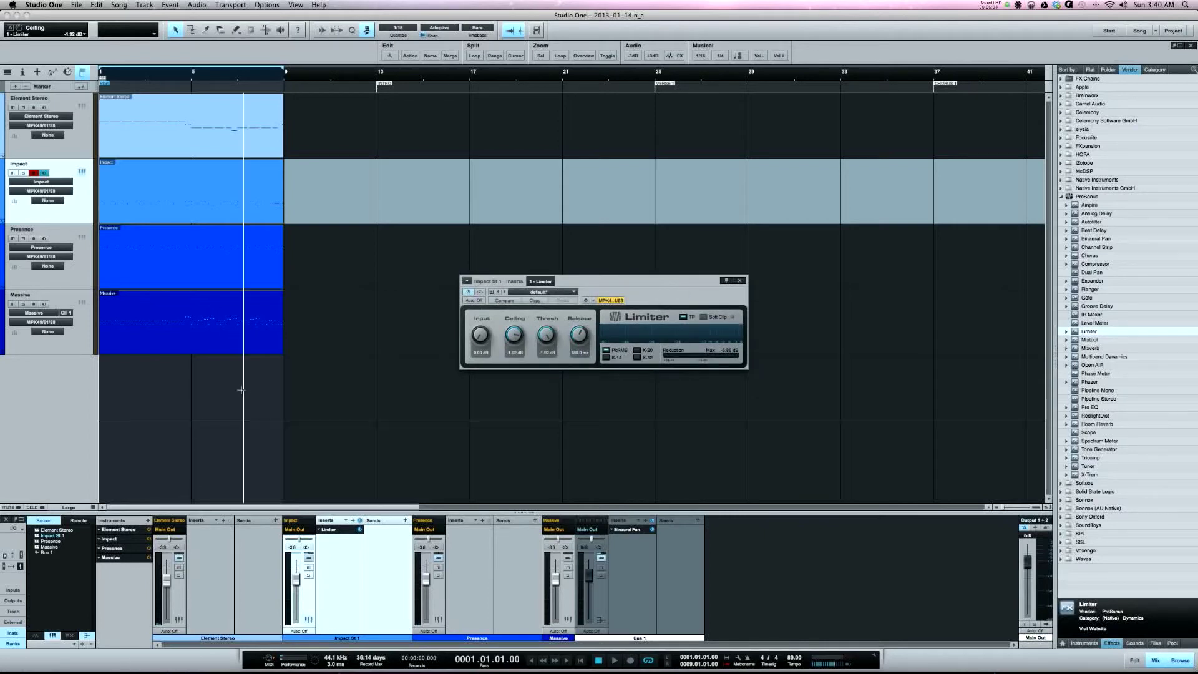
Step: Set the Device Block Size to 2048 samples and test playback
{"action": "key", "text": "super+comma"}
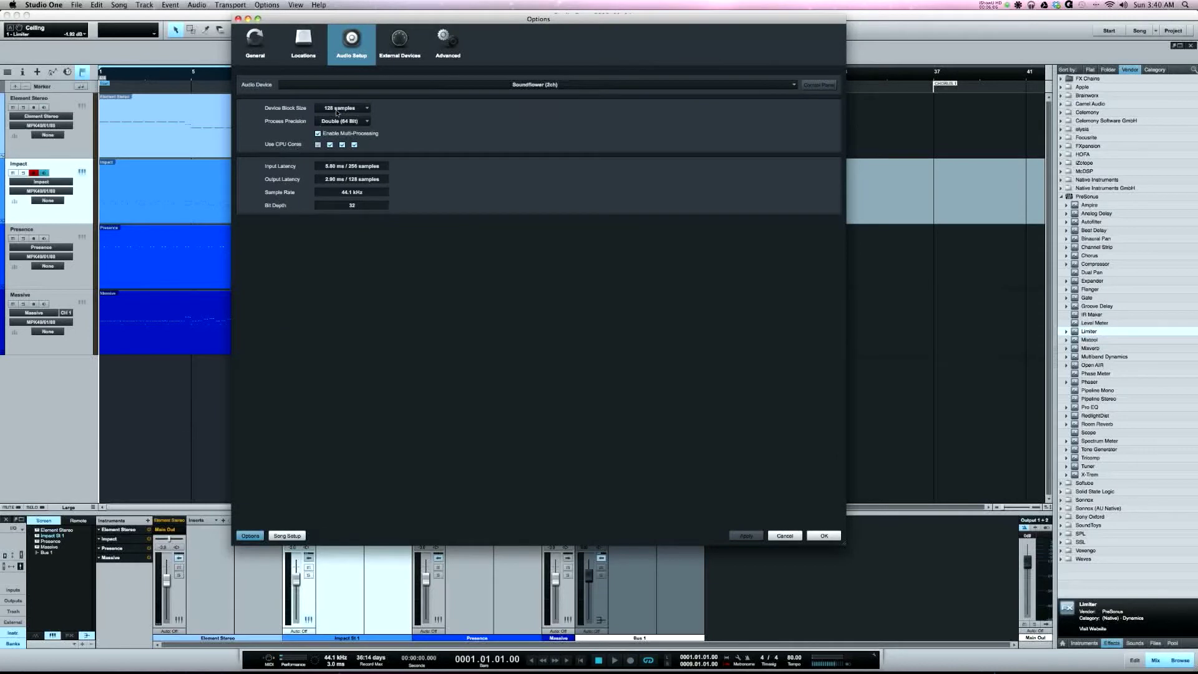
{"action": "left_click", "coordinate": [337, 113]}
{"action": "left_click", "coordinate": [351, 174]}
{"action": "left_click", "coordinate": [824, 537]}
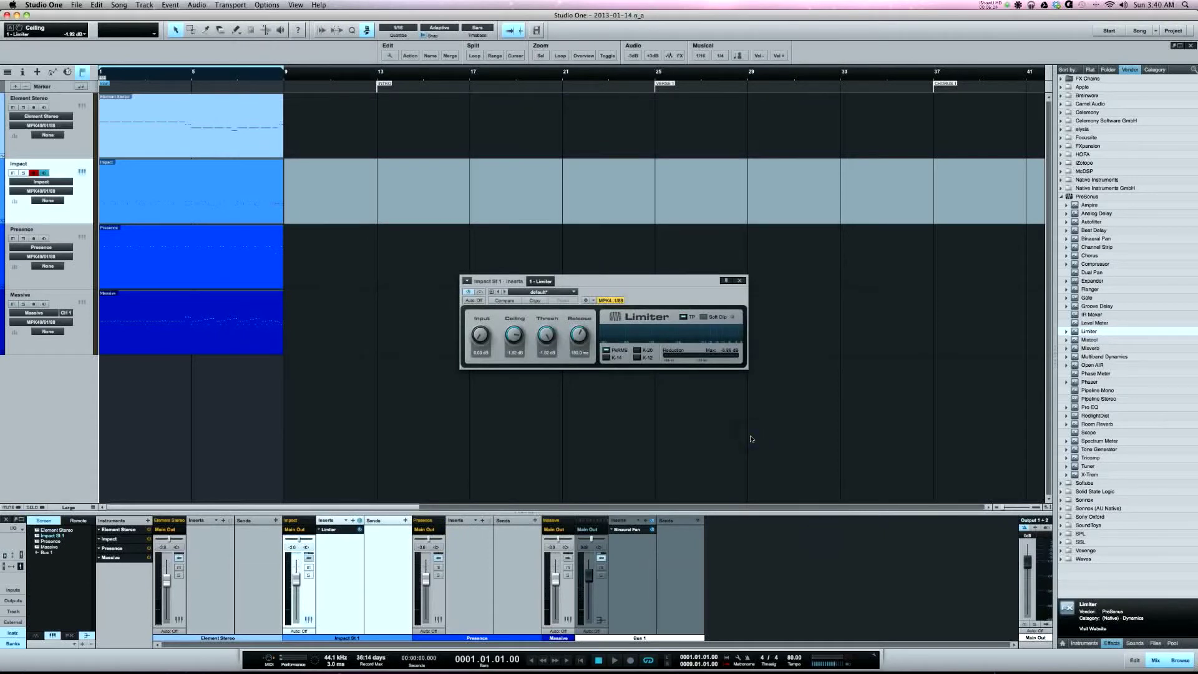
{"action": "key", "text": "space"}
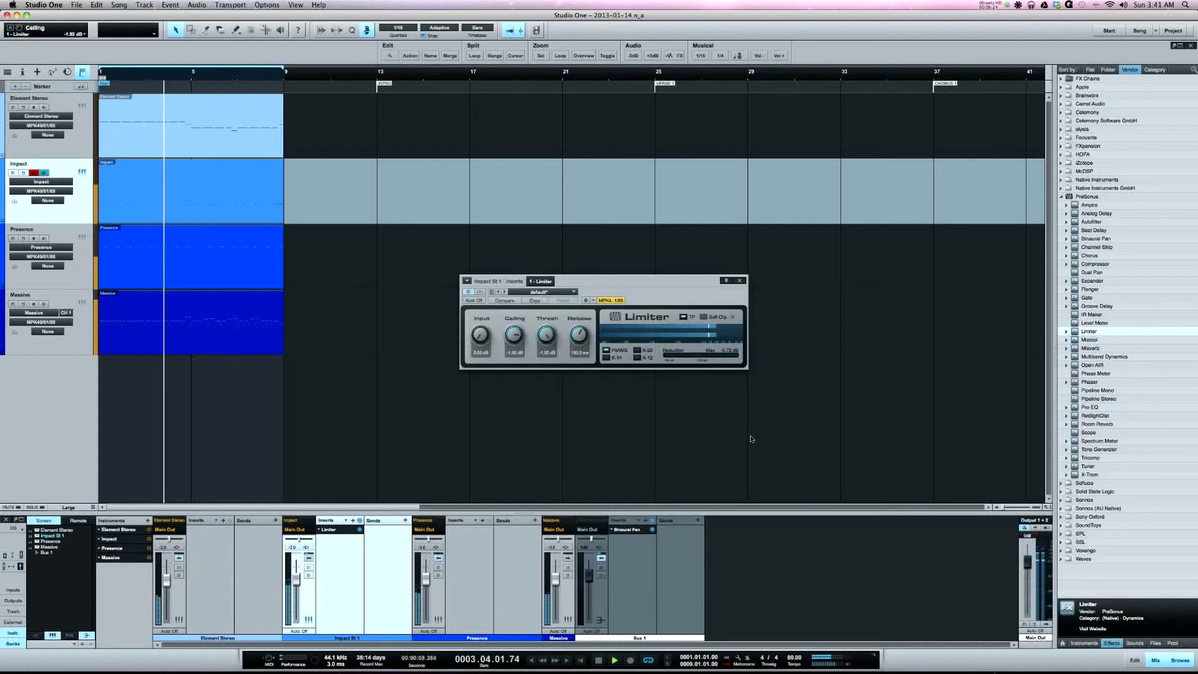
{"action": "key", "text": "space"}
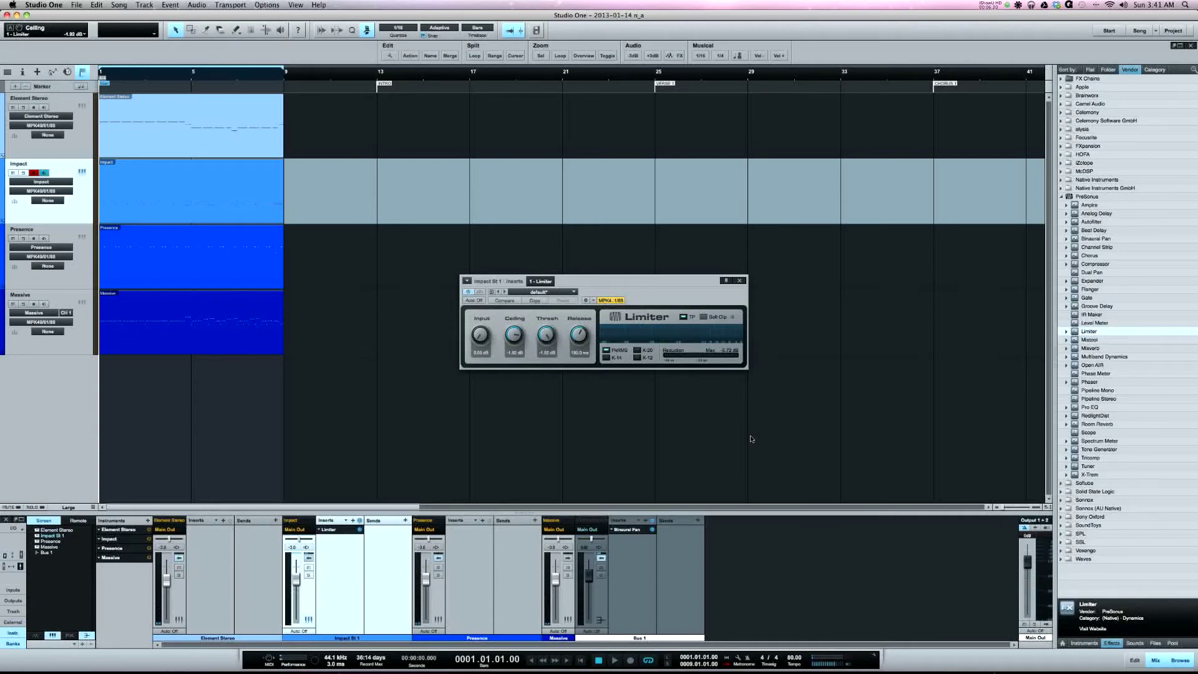
Step: Change the Device Block Size to 128 samples and confirm with OK
{"action": "key", "text": "super+comma"}
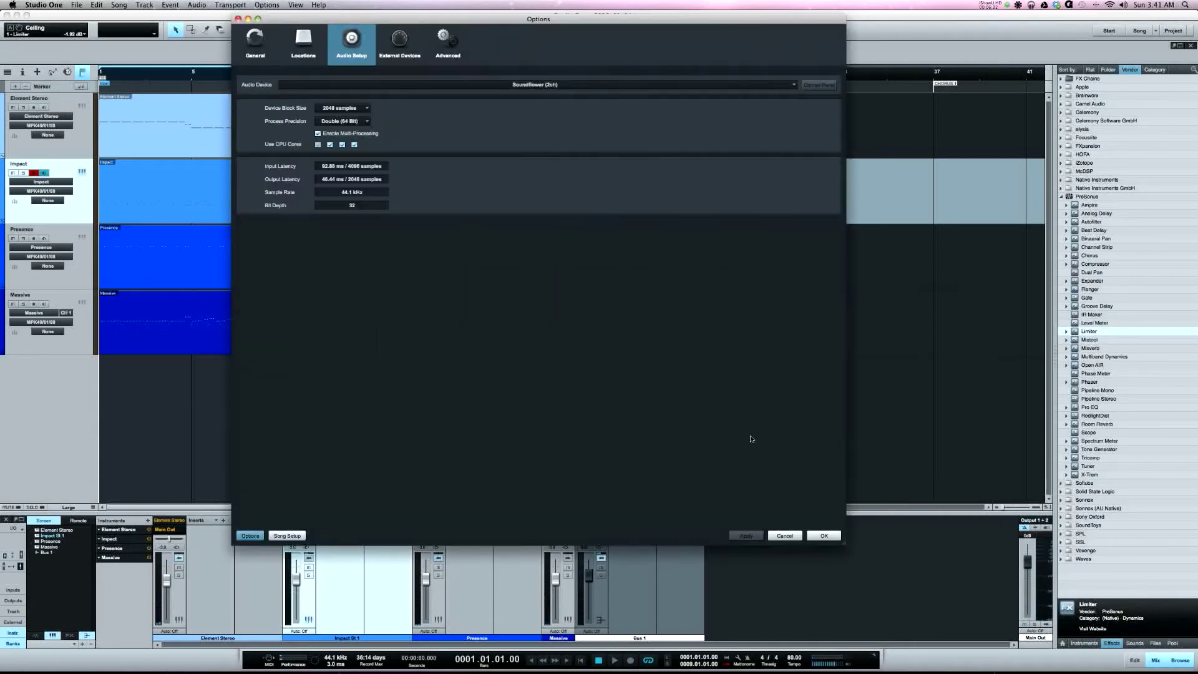
{"action": "left_click", "coordinate": [347, 107]}
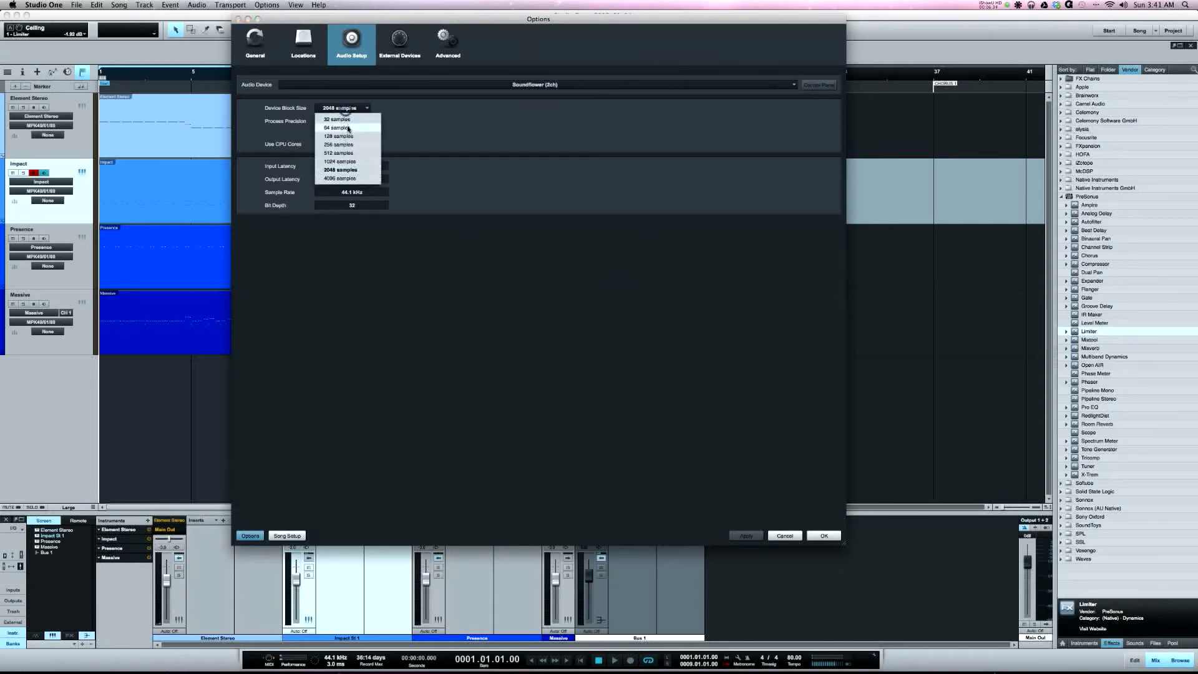
{"action": "left_click", "coordinate": [340, 130]}
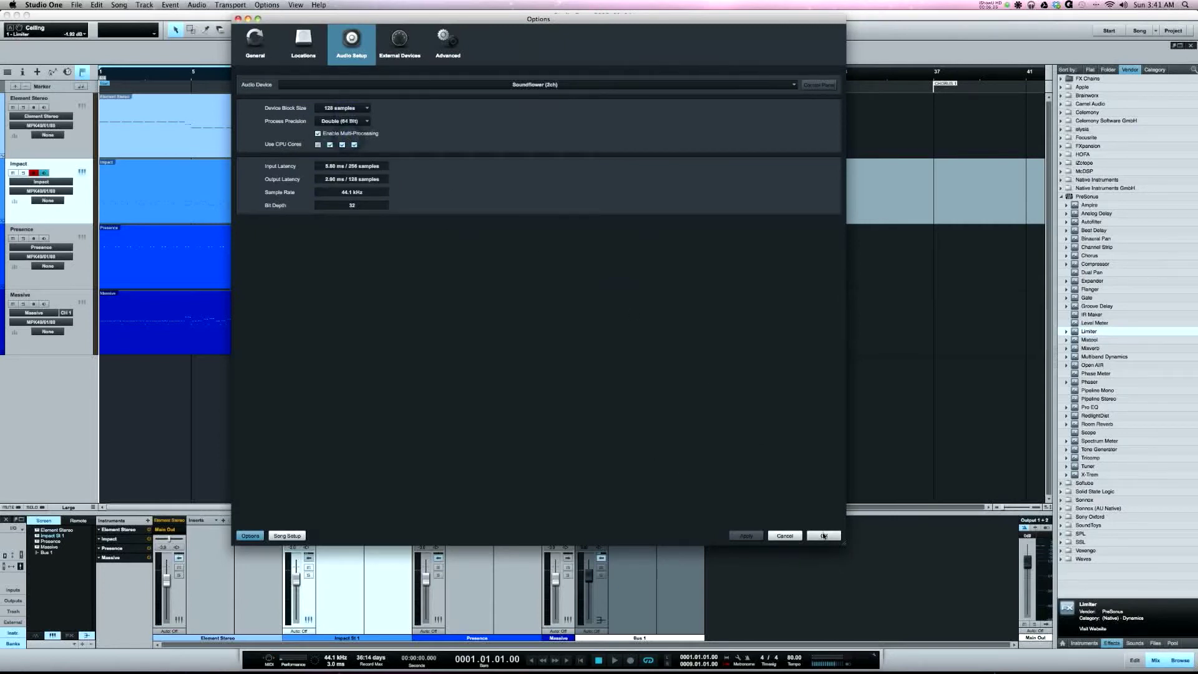
{"action": "left_click", "coordinate": [824, 535]}
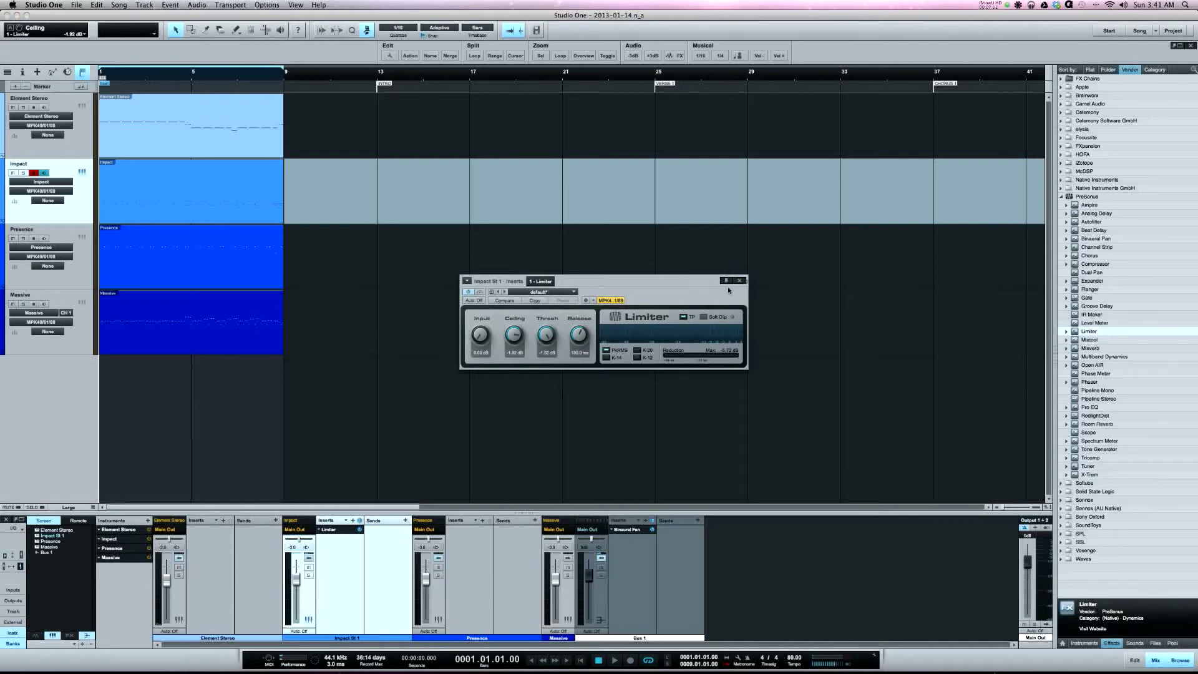
Step: Show the context menu for the Limiter insert slot on the Impact mixer channel
{"action": "right_click", "coordinate": [322, 531]}
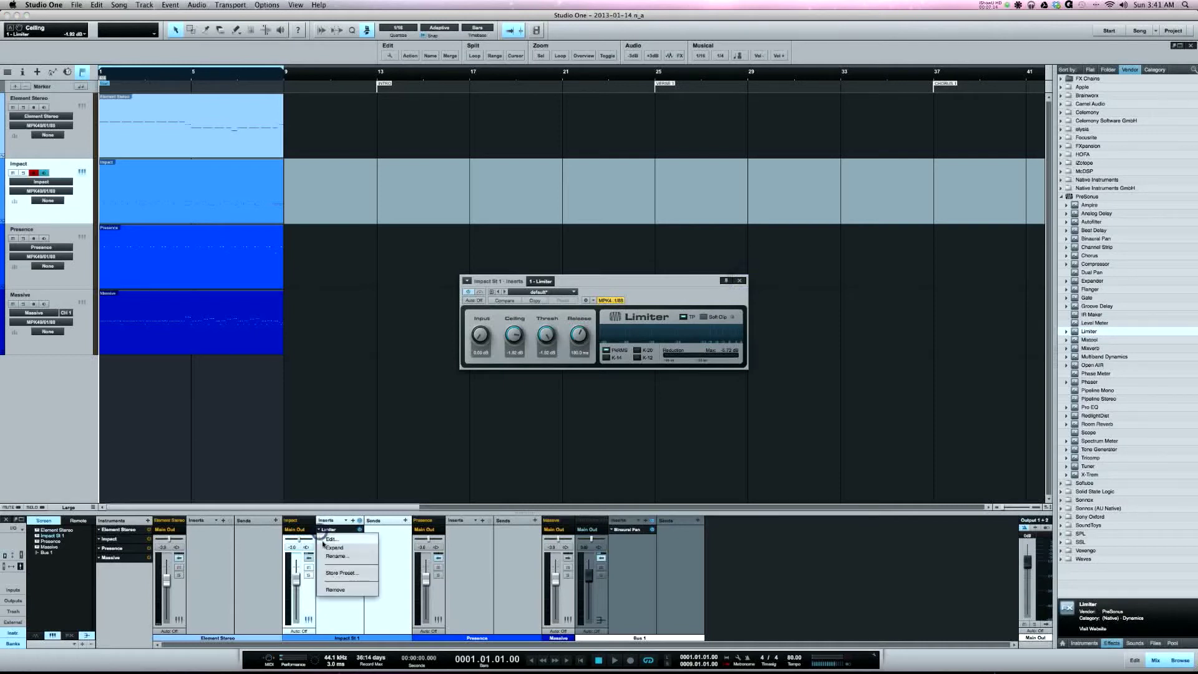
Step: Remove the Impact Limiter, restore 'Limiter - default' from the Trash Bin, and check its editor
{"action": "right_click", "coordinate": [331, 591]}
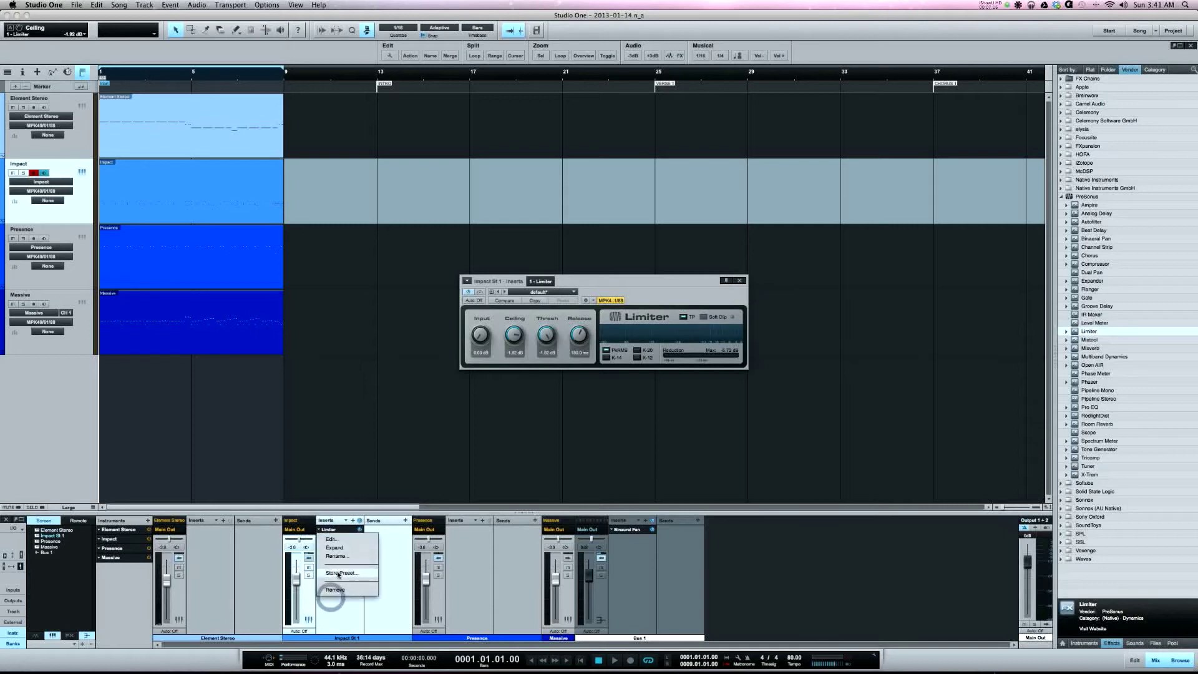
{"action": "left_click", "coordinate": [335, 590]}
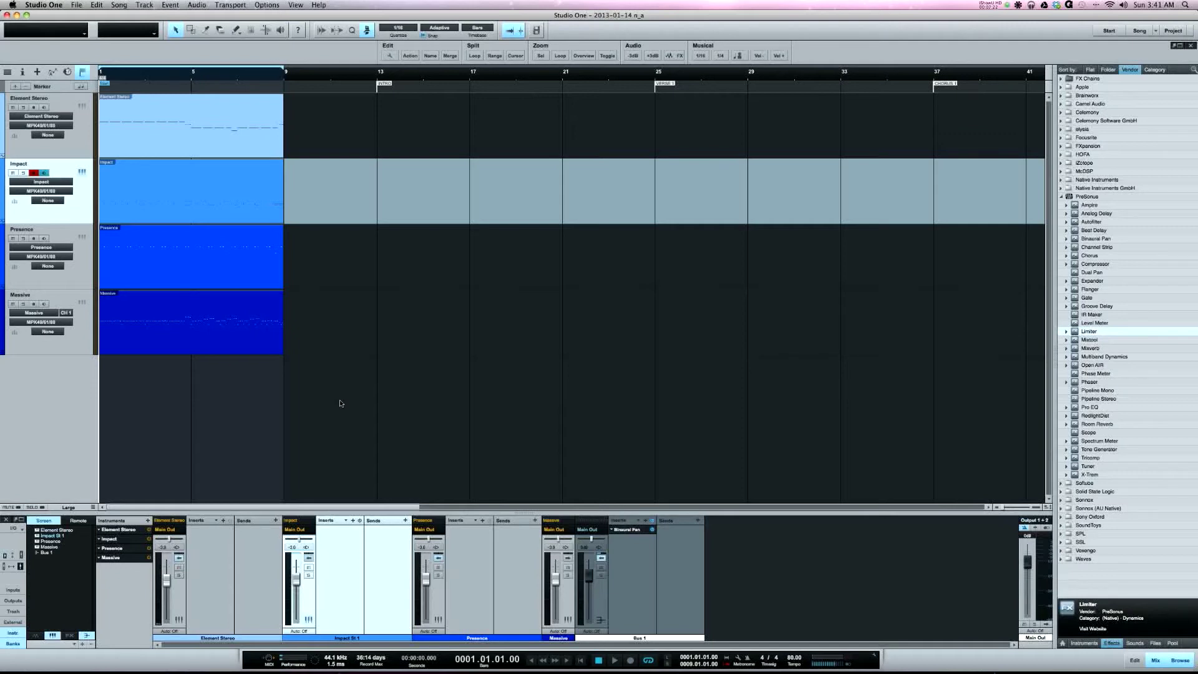
{"action": "left_click", "coordinate": [17, 614]}
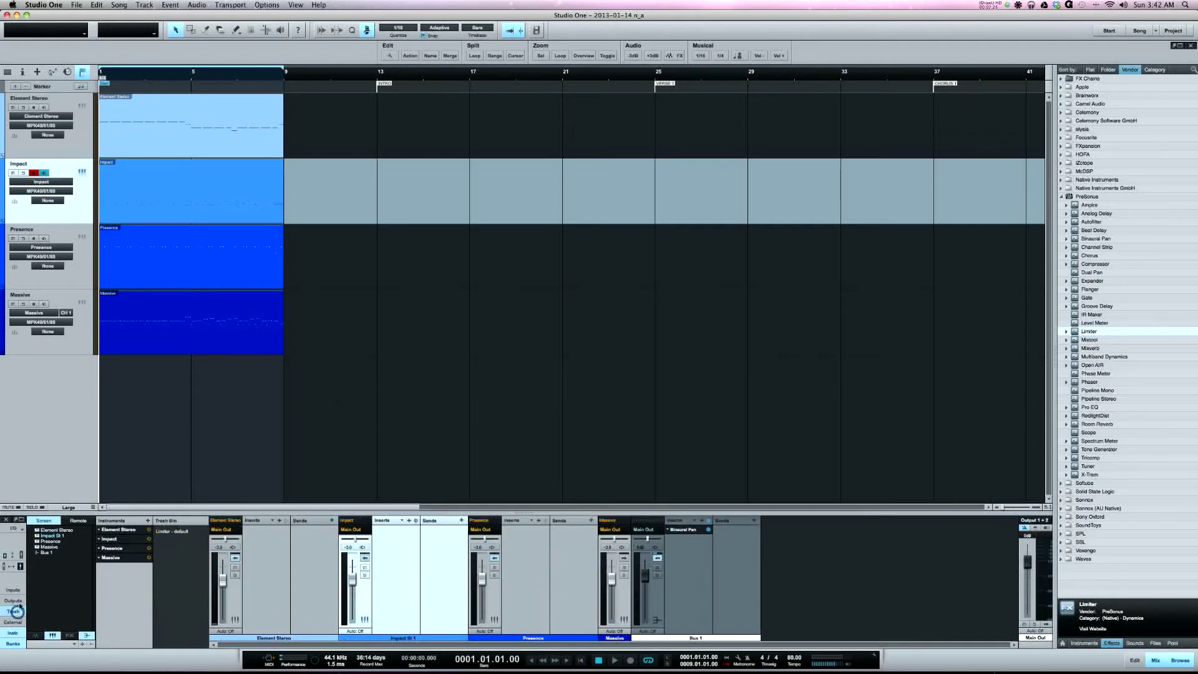
{"action": "right_click", "coordinate": [175, 533]}
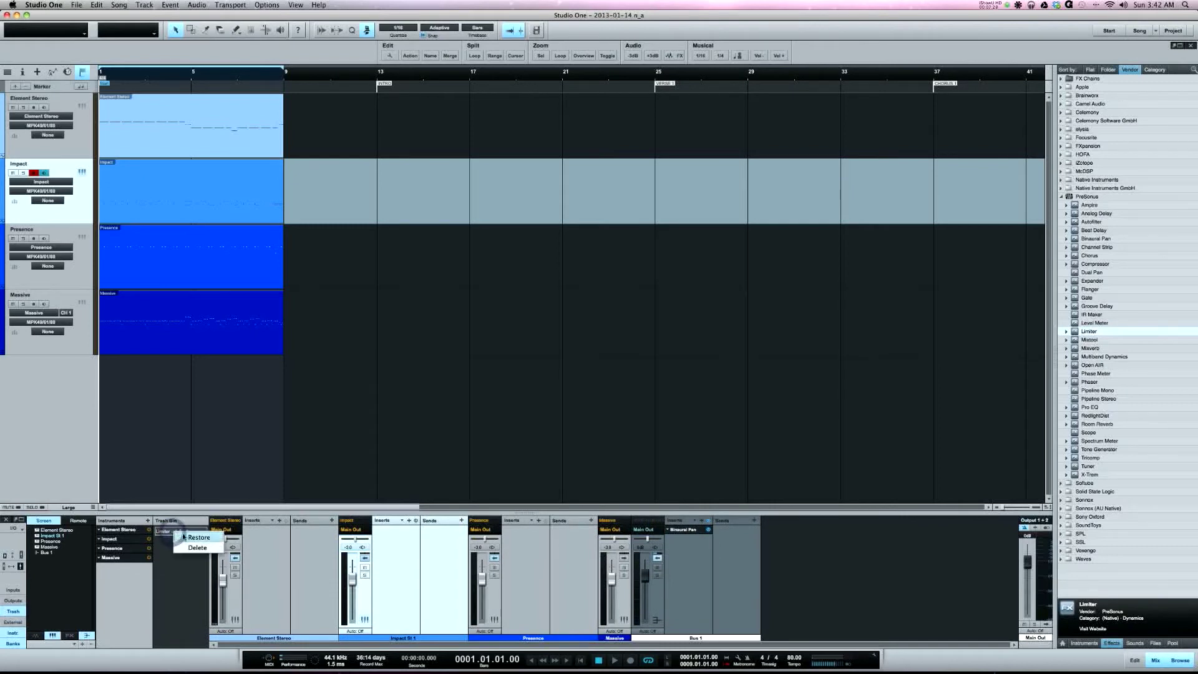
{"action": "left_click", "coordinate": [199, 538]}
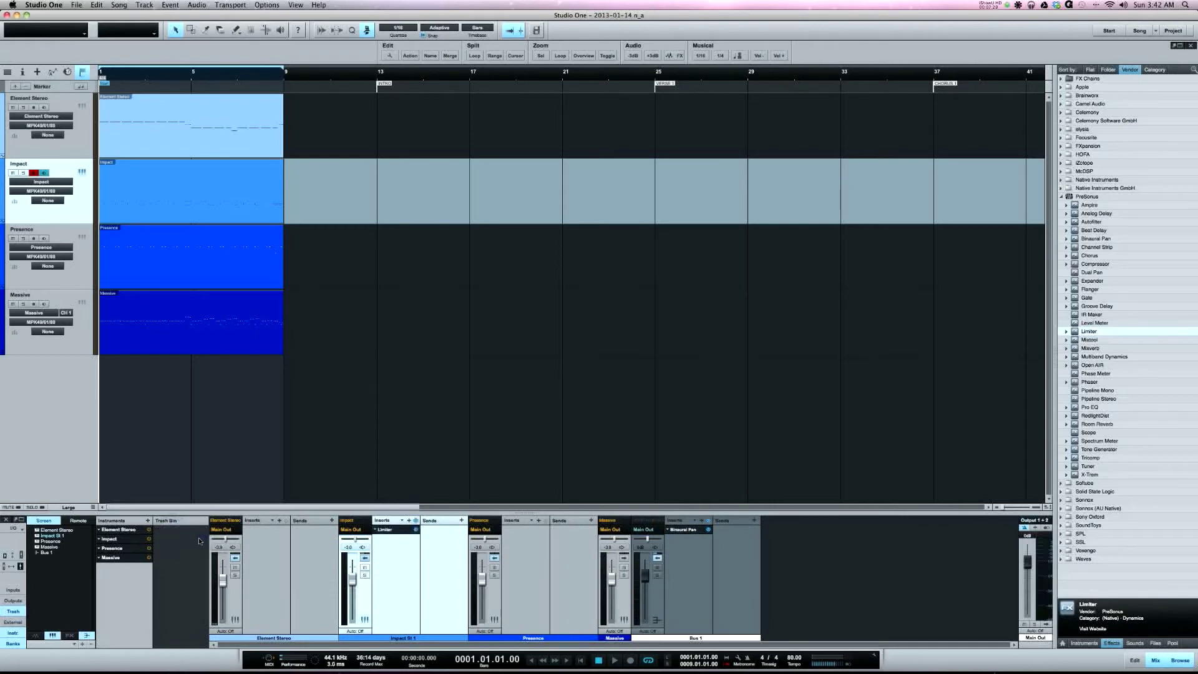
{"action": "double_click", "coordinate": [384, 531]}
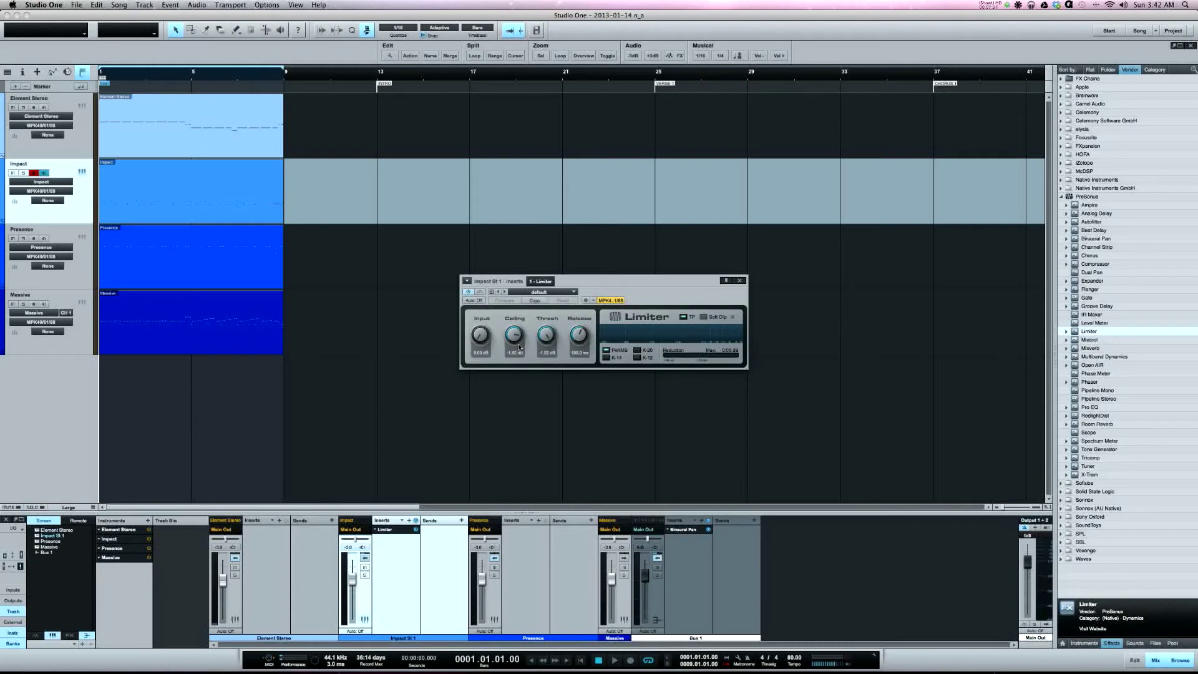
{"action": "left_click", "coordinate": [739, 281]}
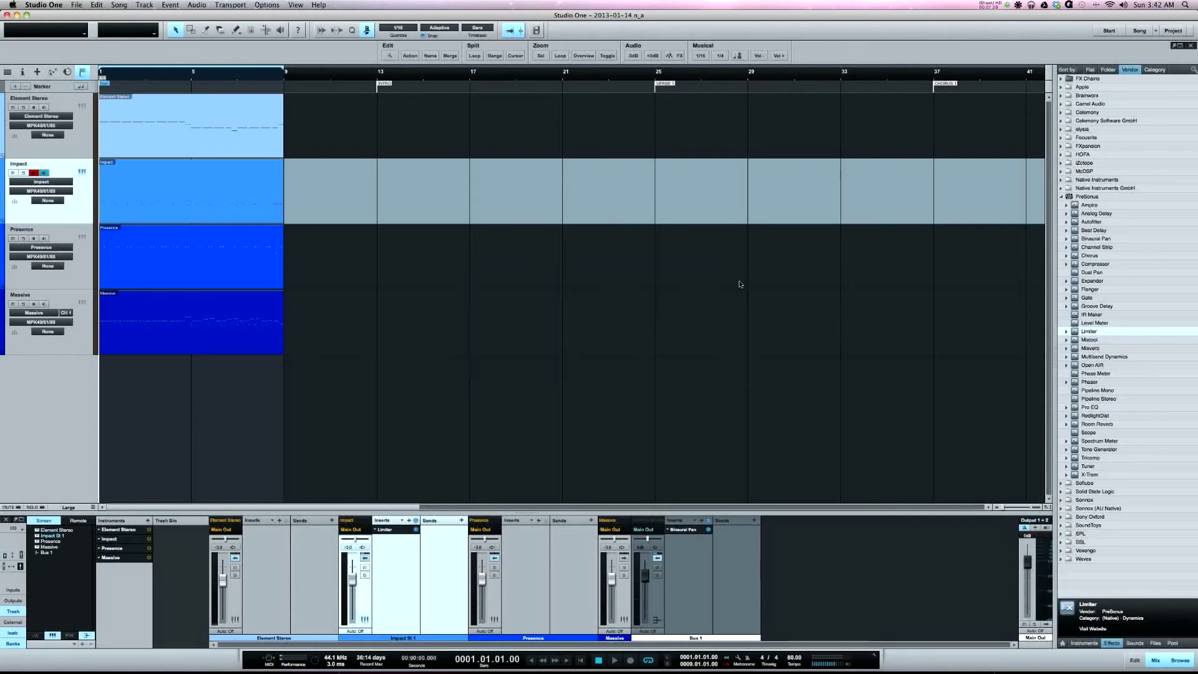
Step: Expand the mixer to show every channel's inserts and sends, then play and stop the opening bars
{"action": "left_click", "coordinate": [235, 562]}
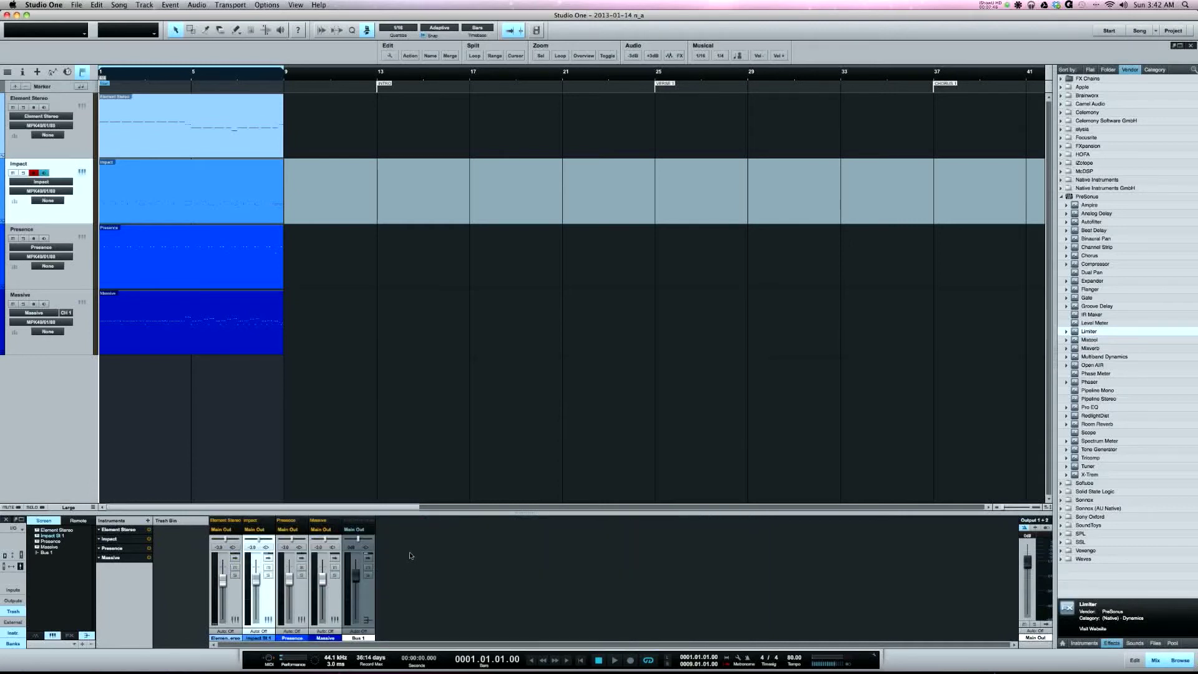
{"action": "left_click", "coordinate": [23, 560]}
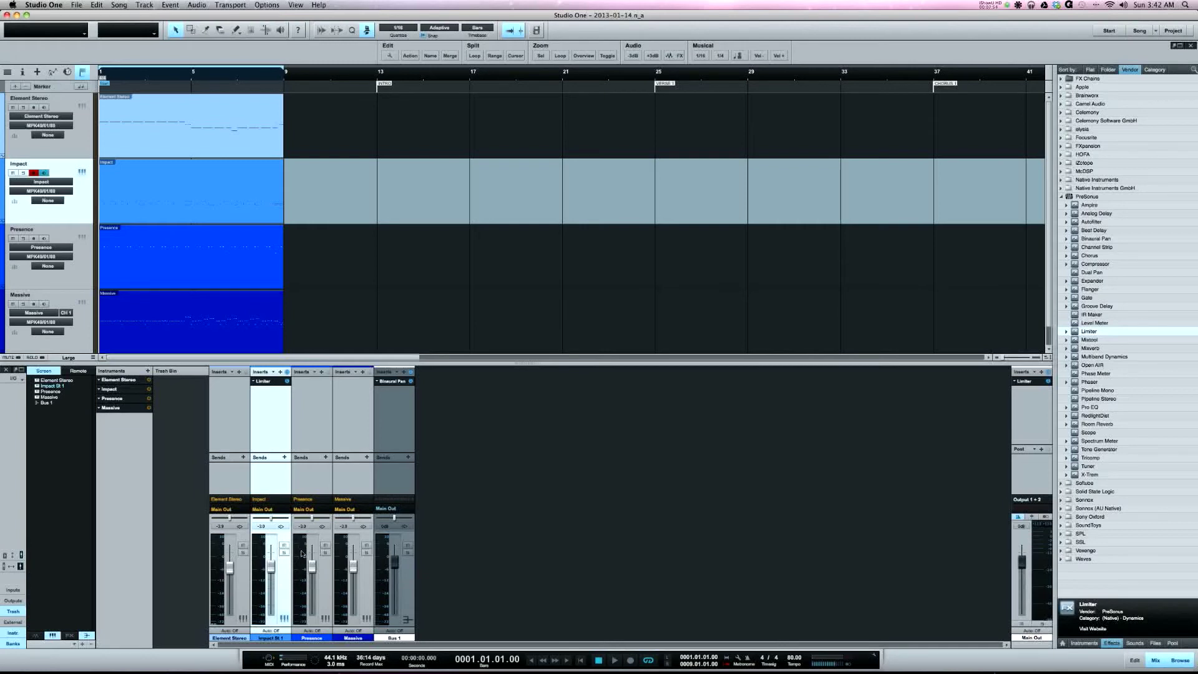
{"action": "key", "text": "space"}
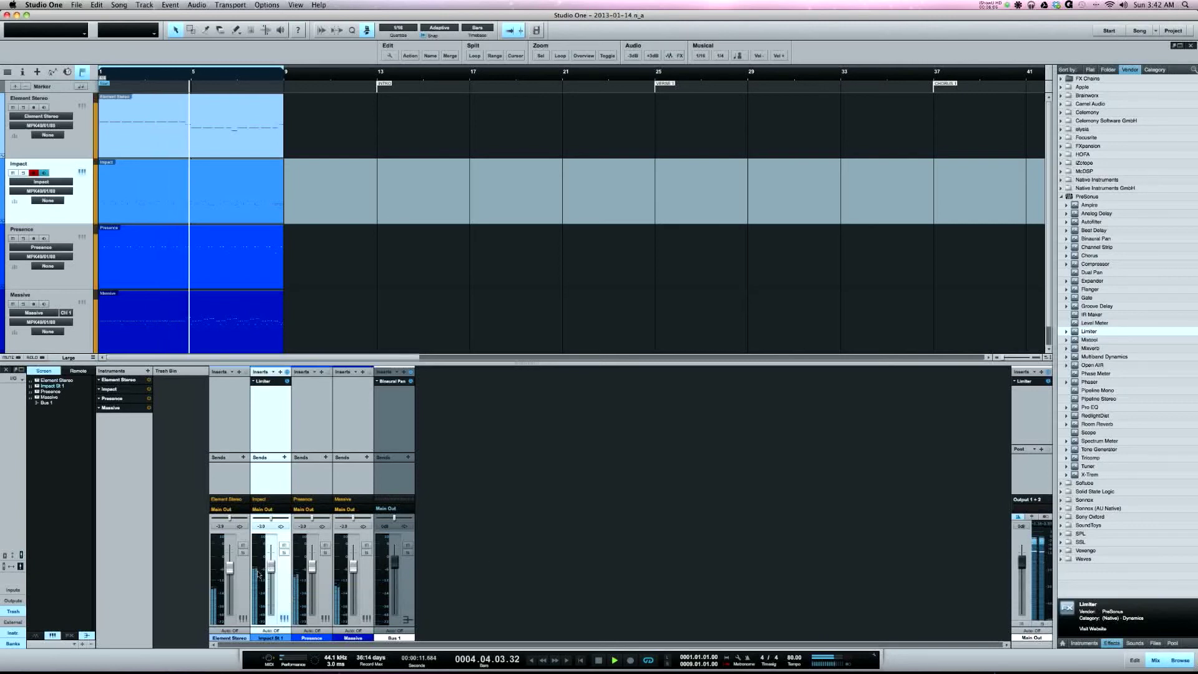
{"action": "mouse_move", "coordinate": [254, 571]}
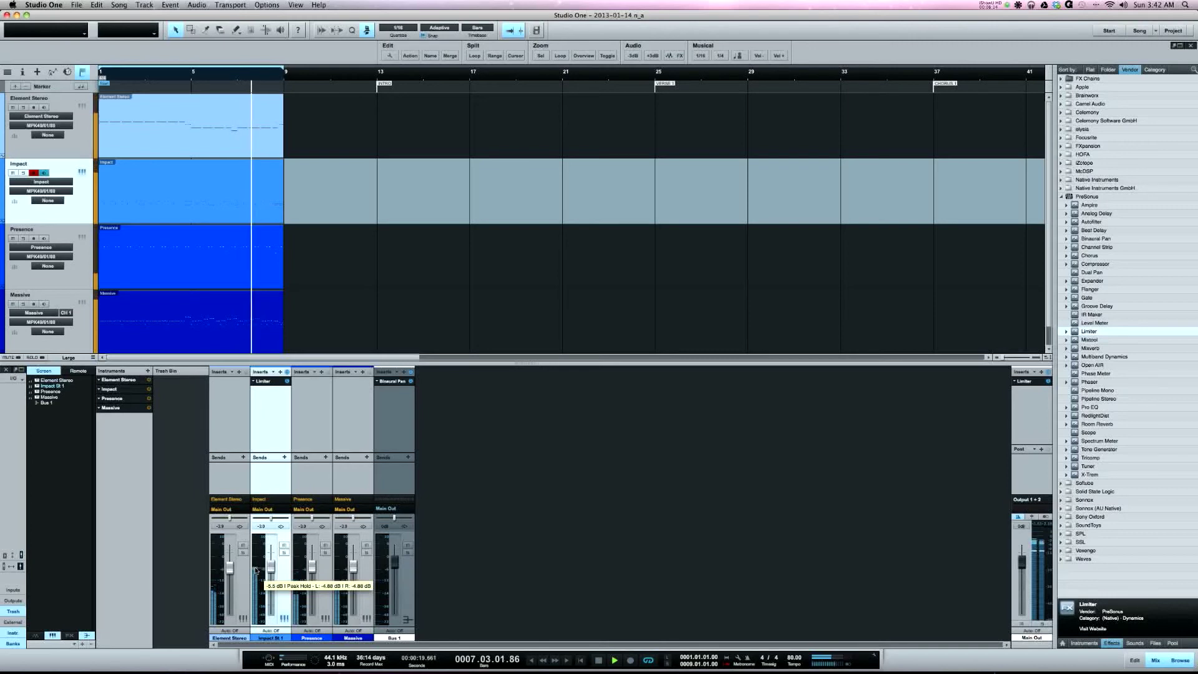
{"action": "key", "text": "space"}
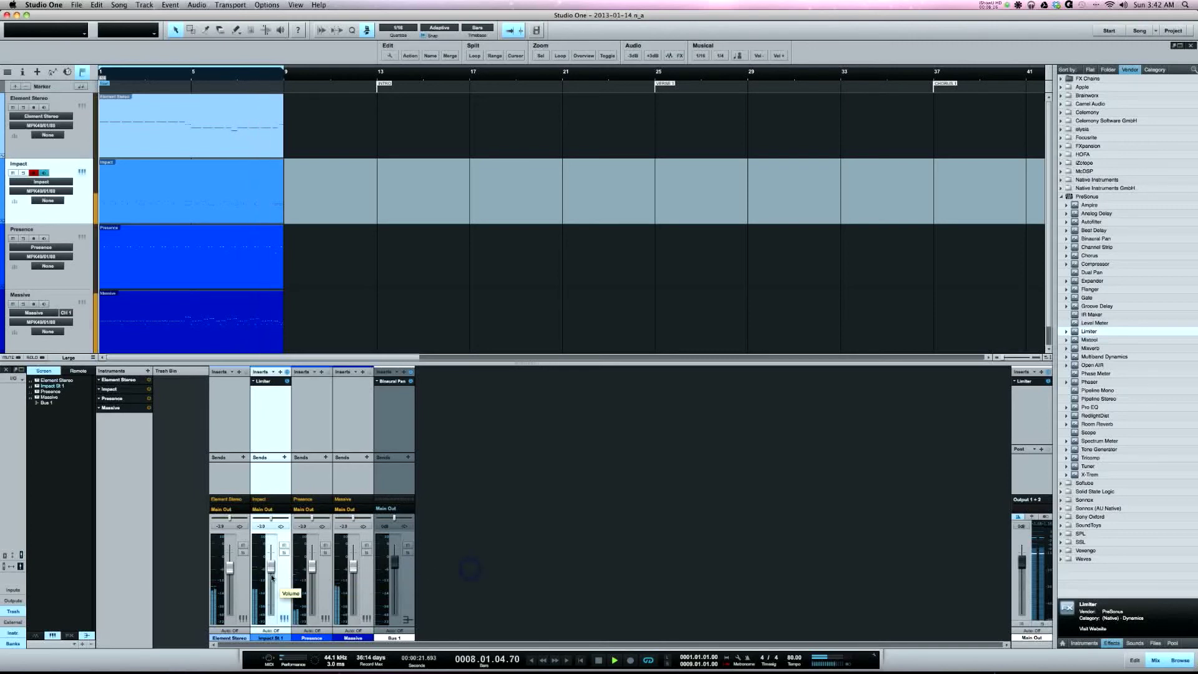
Step: Review the VU Hold and Hold Length options on the Impact channel's meter
{"action": "right_click", "coordinate": [261, 591]}
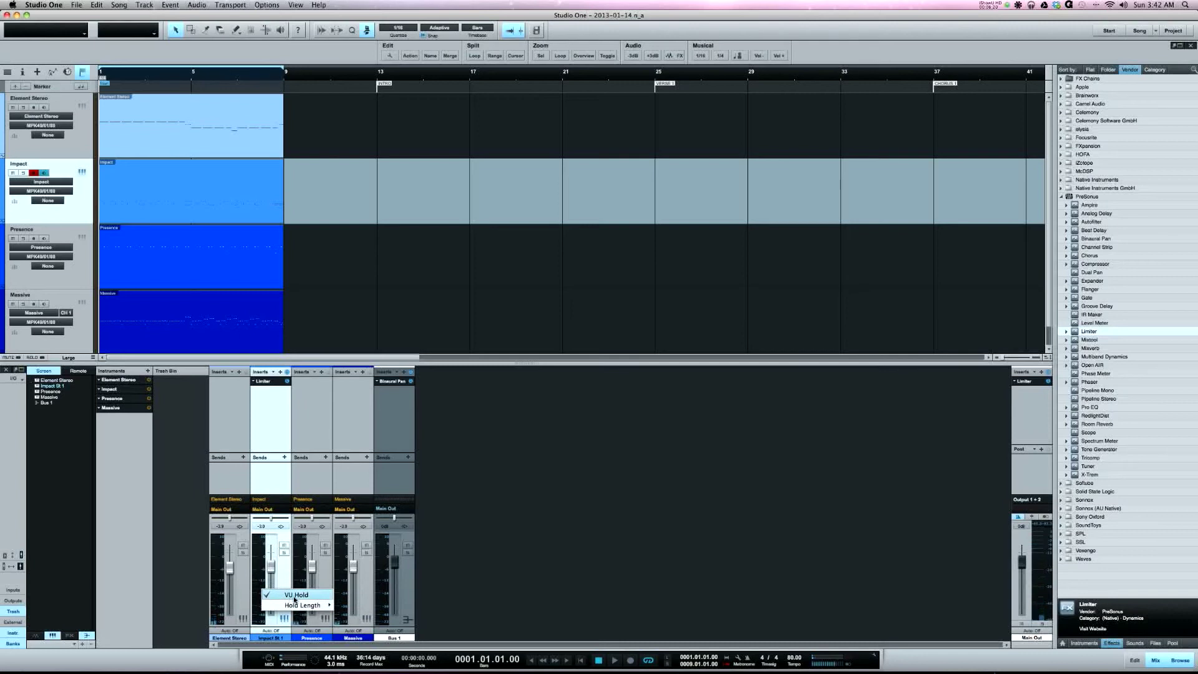
{"action": "mouse_move", "coordinate": [298, 606]}
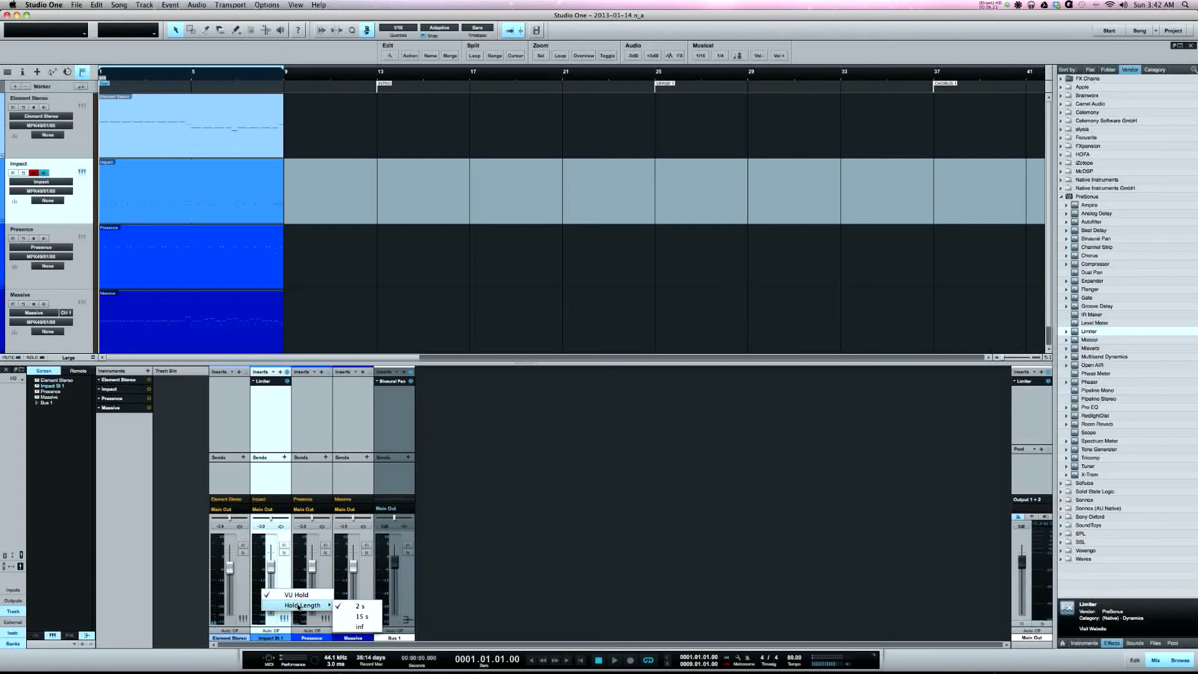
{"action": "left_click", "coordinate": [520, 569]}
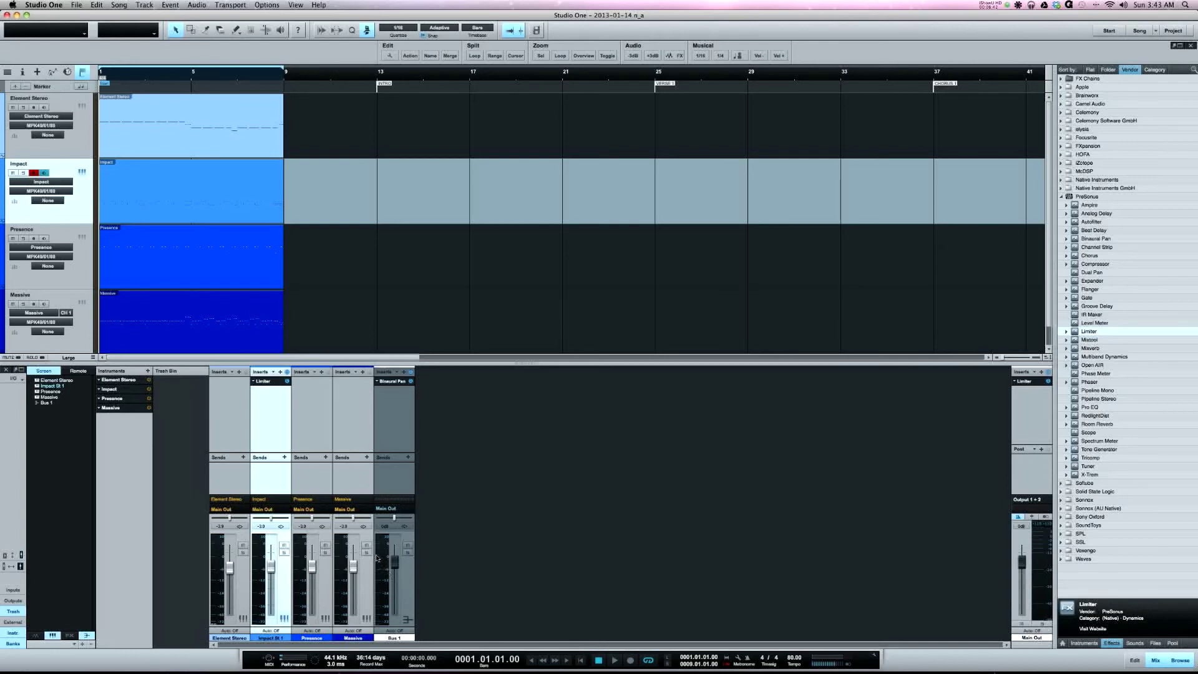
Step: Lower the Bus 1 fader to -12.3 dB and select the Massive track
{"action": "mouse_move", "coordinate": [384, 549]}
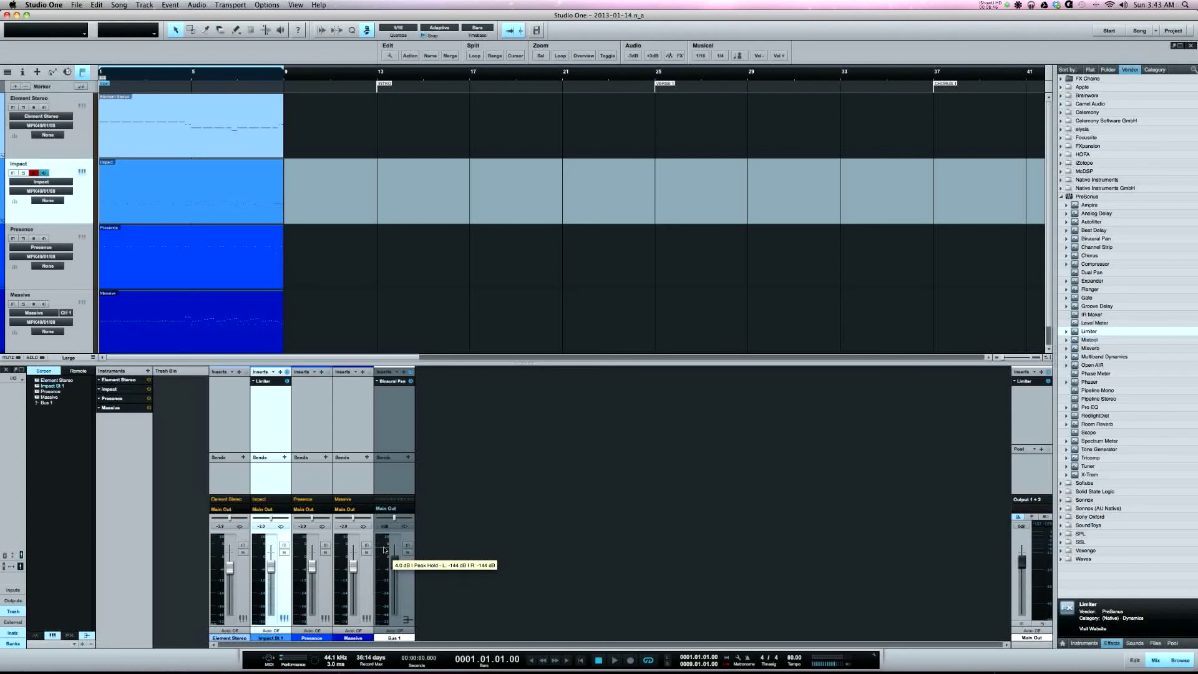
{"action": "left_click_drag", "start_coordinate": [385, 549], "coordinate": [382, 583]}
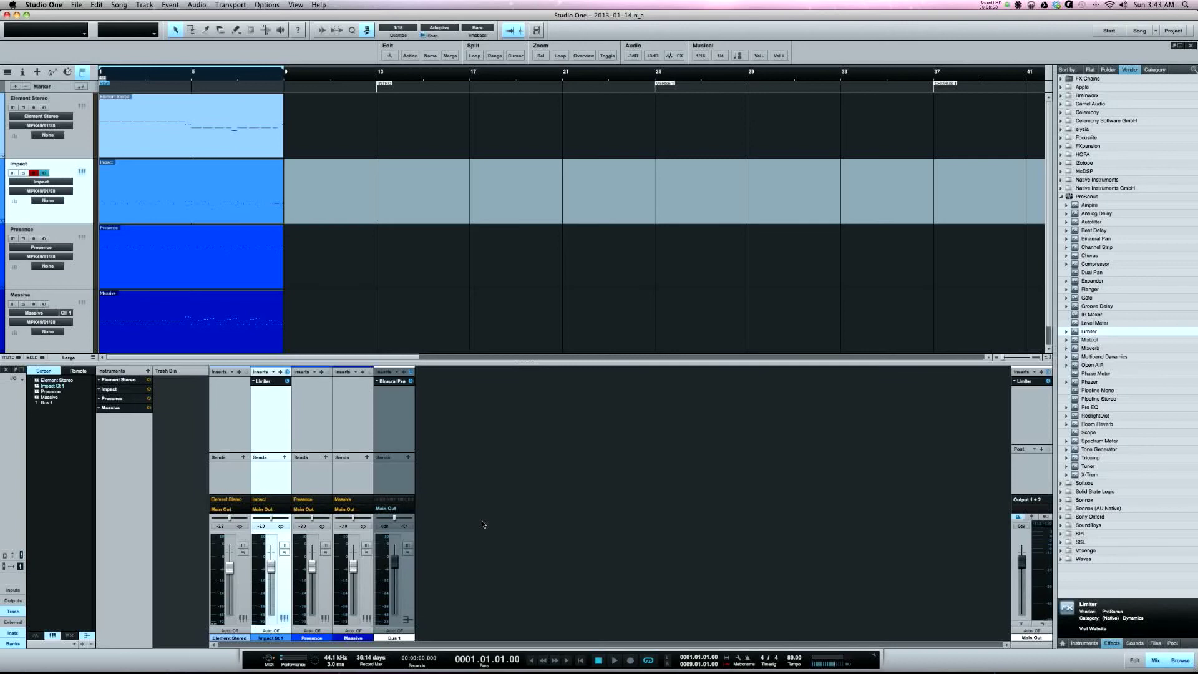
{"action": "scroll", "coordinate": [442, 316], "scroll_direction": "down", "scroll_amount": 1}
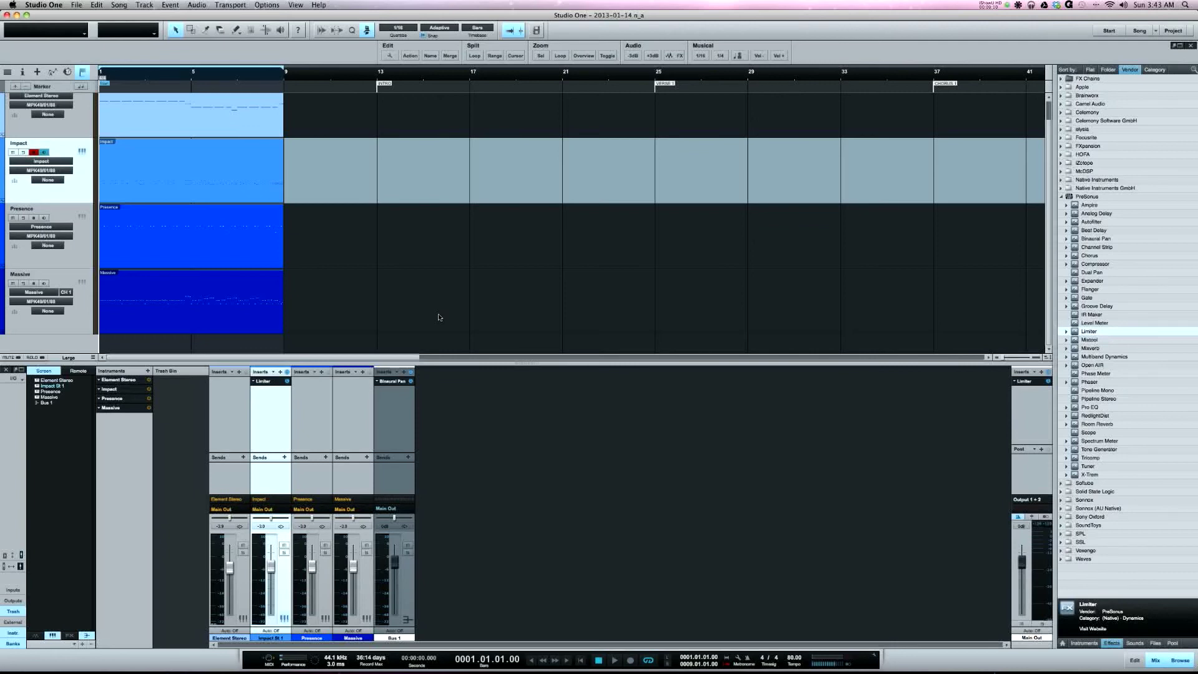
{"action": "left_click", "coordinate": [202, 305]}
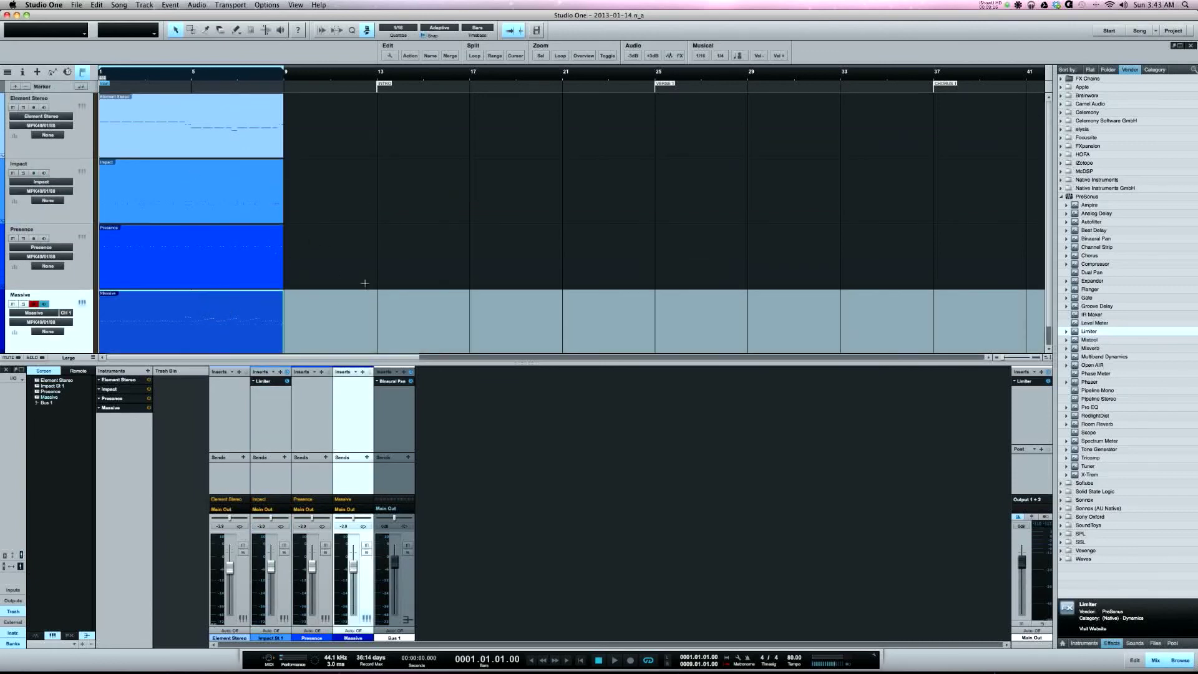
Step: Export the loop range as Mixdown.mp3 at 320 kbps and close the Finder window
{"action": "key", "text": "super+e"}
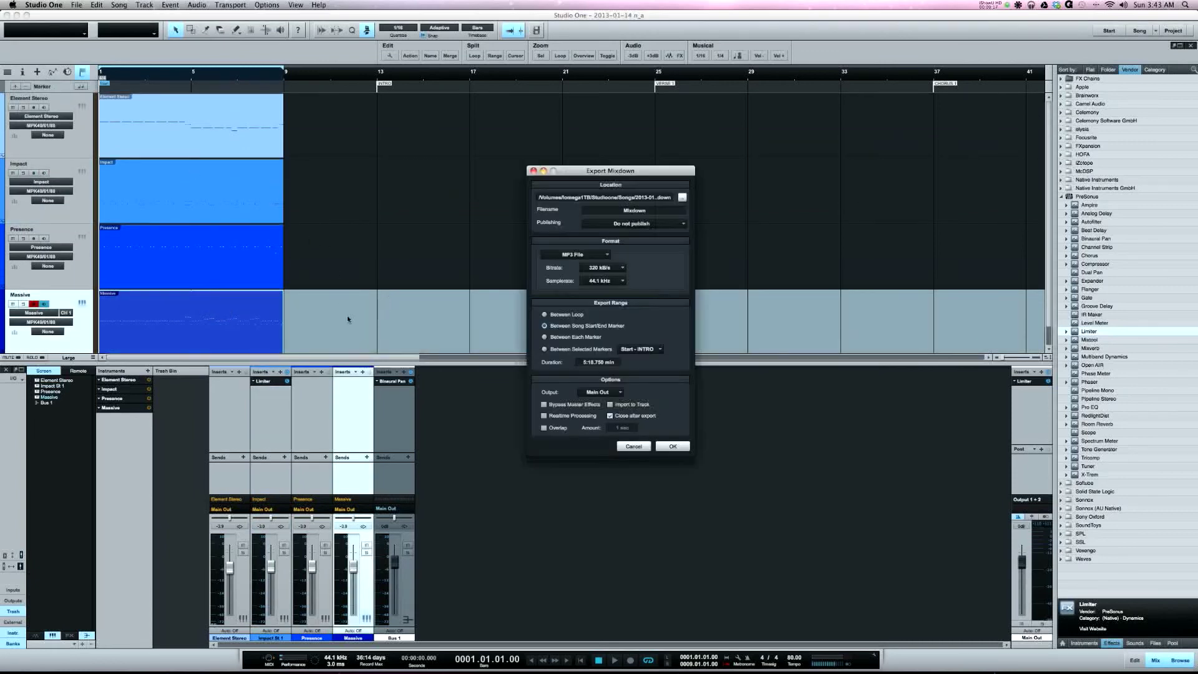
{"action": "left_click", "coordinate": [544, 314]}
{"action": "left_click", "coordinate": [672, 447]}
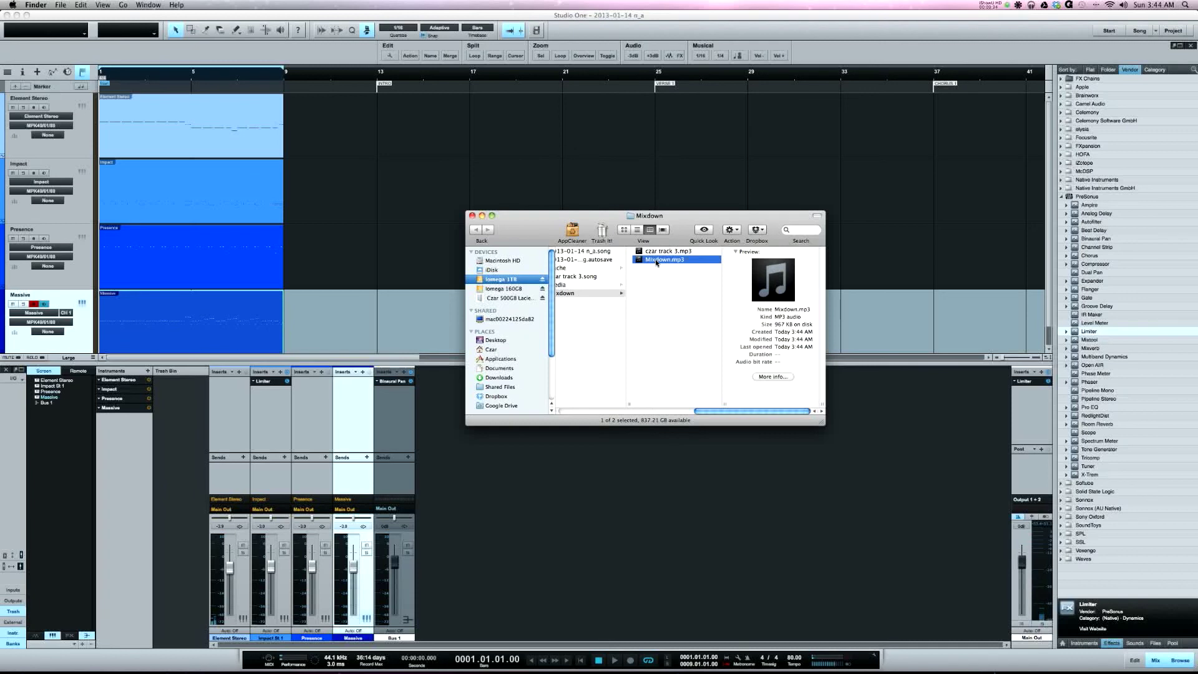
{"action": "left_click", "coordinate": [471, 215]}
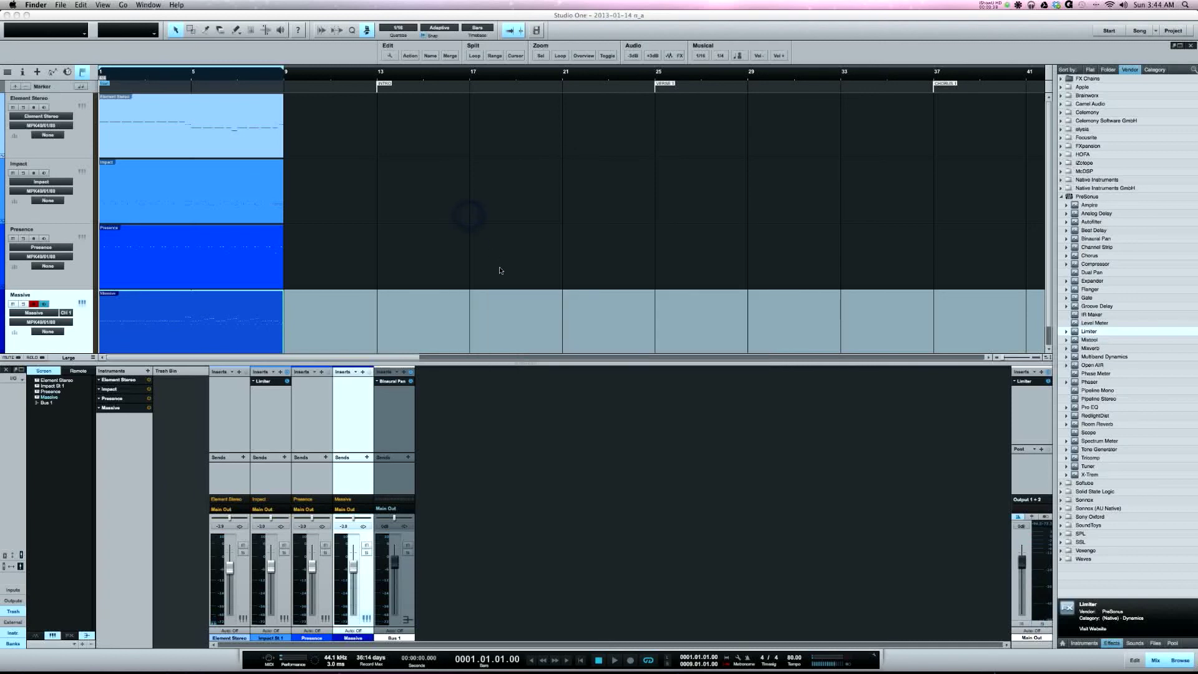